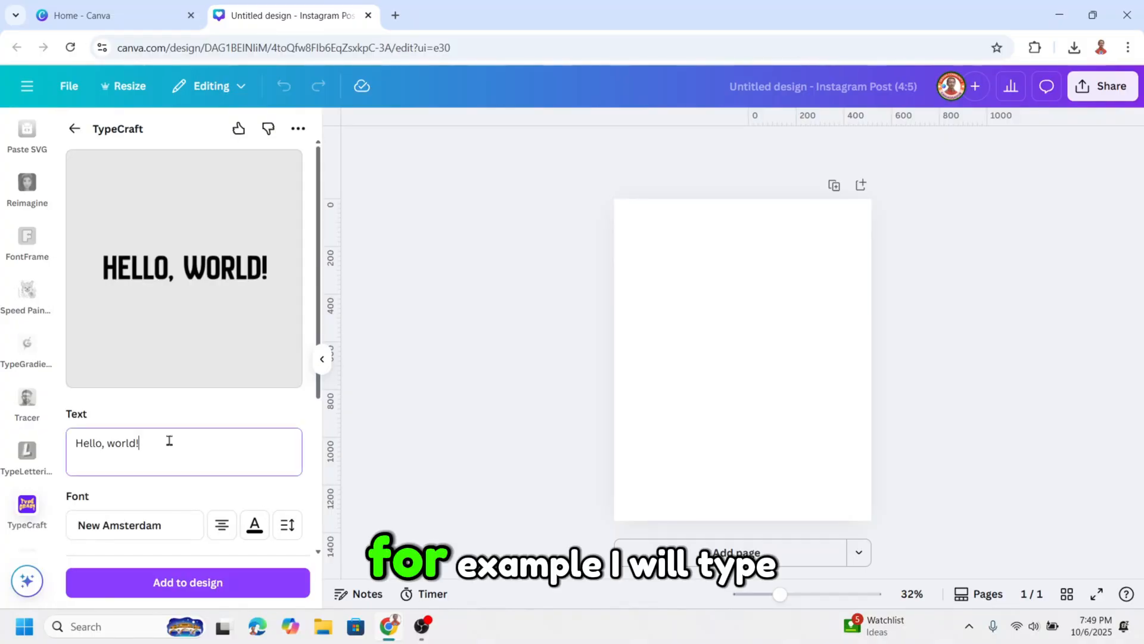
# - Replace the sample text in TypeCraft with OPEN BOOK
pyautogui.moveTo(169, 439); pyautogui.dragTo(28, 444)
pyautogui.write('OPE')
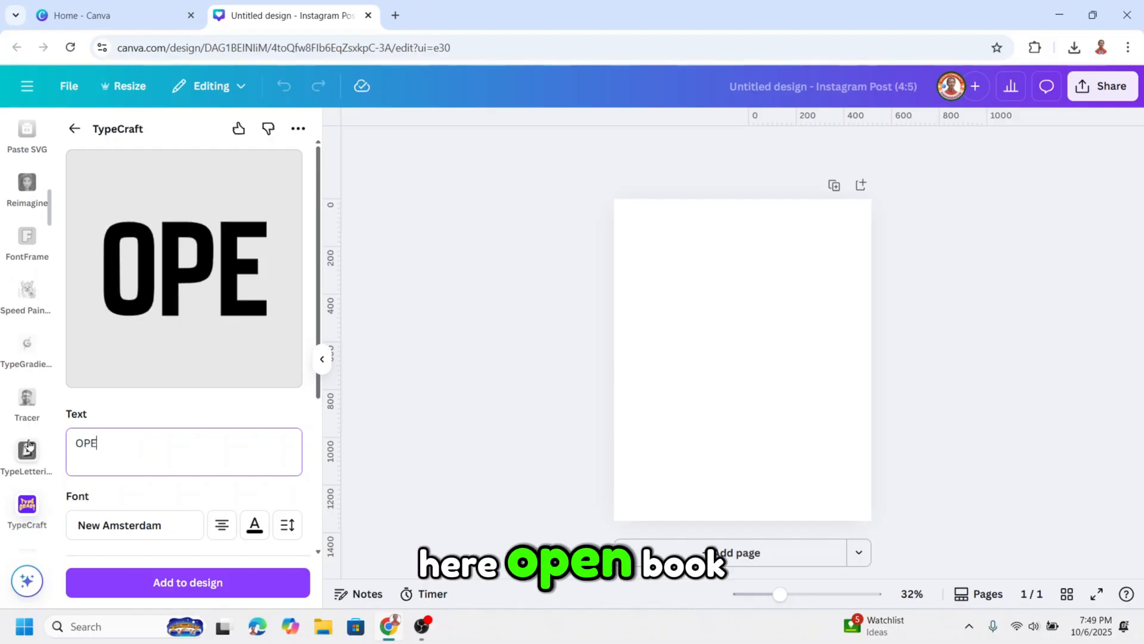
pyautogui.write('N BOOK')
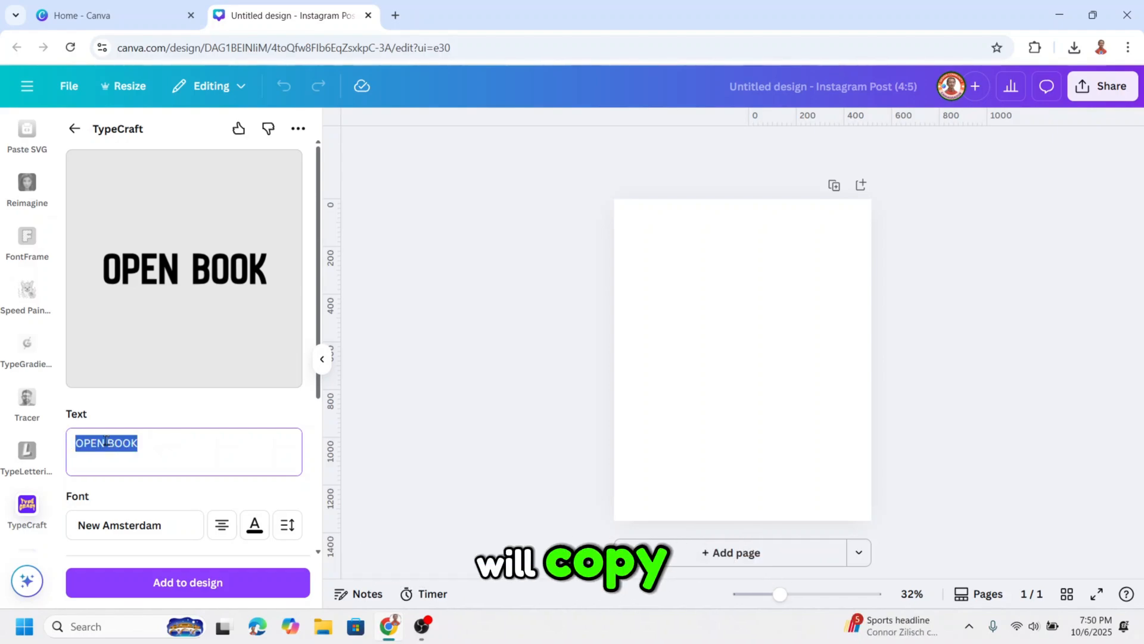
# - Copy the OPEN BOOK text and repeat it on two more lines, making three identical lines
pyautogui.rightClick(106, 441)
pyautogui.click(146, 153)
pyautogui.click(171, 444)
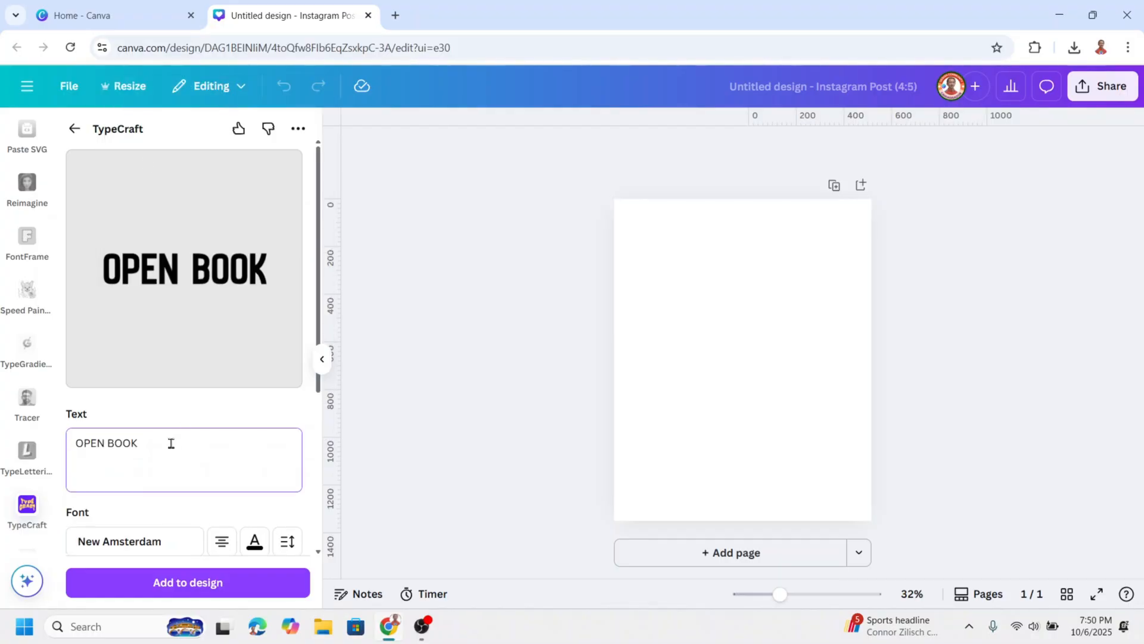
pyautogui.hotkey('ctrl', 'v')
pyautogui.press('Return')
pyautogui.hotkey('ctrl', 'v')
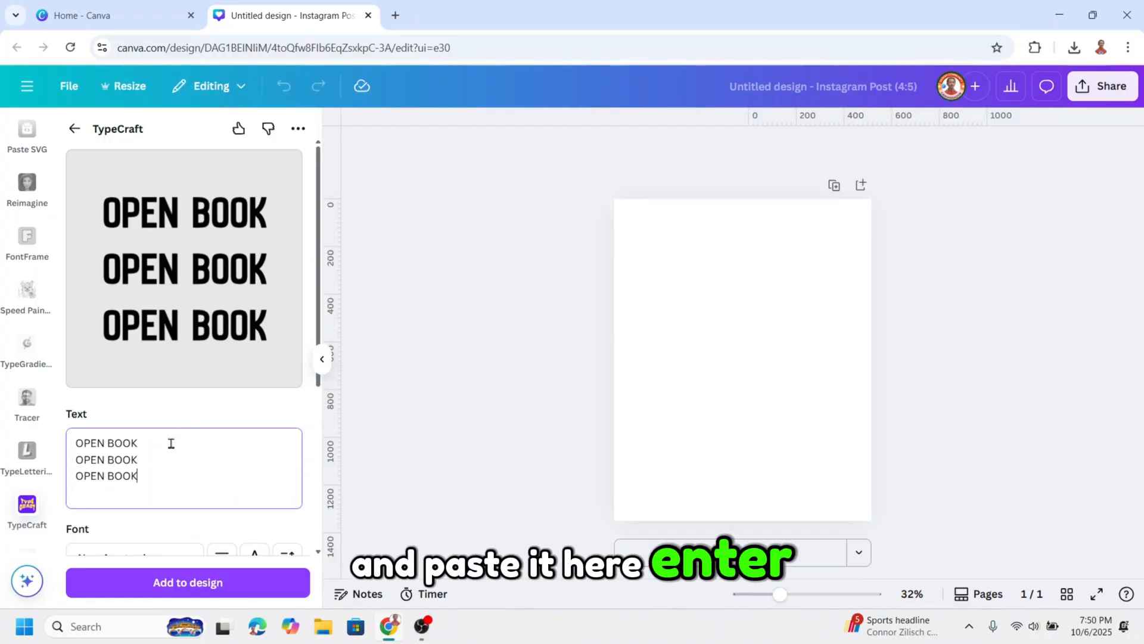
# - Set the text's line spacing to -0.23 and keep the letter spacing at 0
pyautogui.scroll(-1, 176, 444)
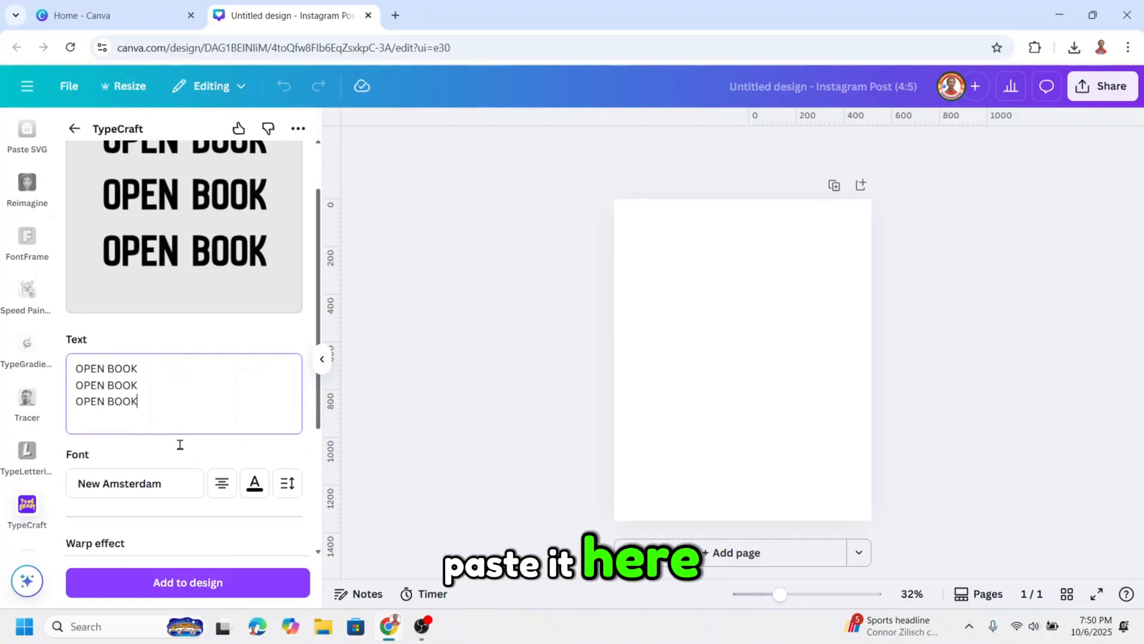
pyautogui.click(294, 486)
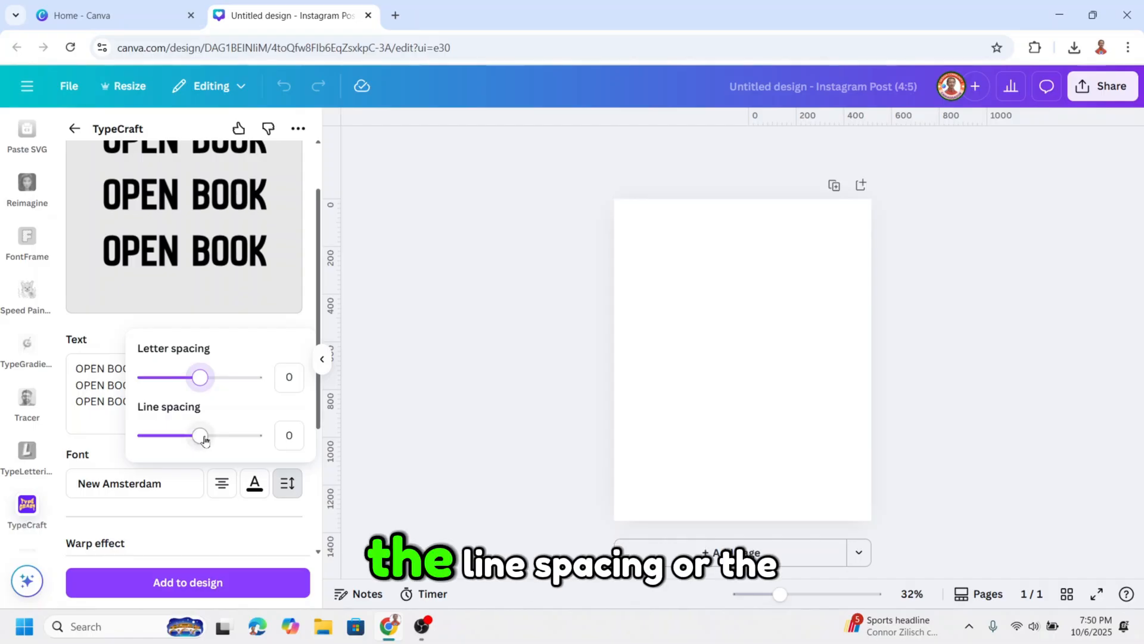
pyautogui.moveTo(203, 439); pyautogui.dragTo(187, 435)
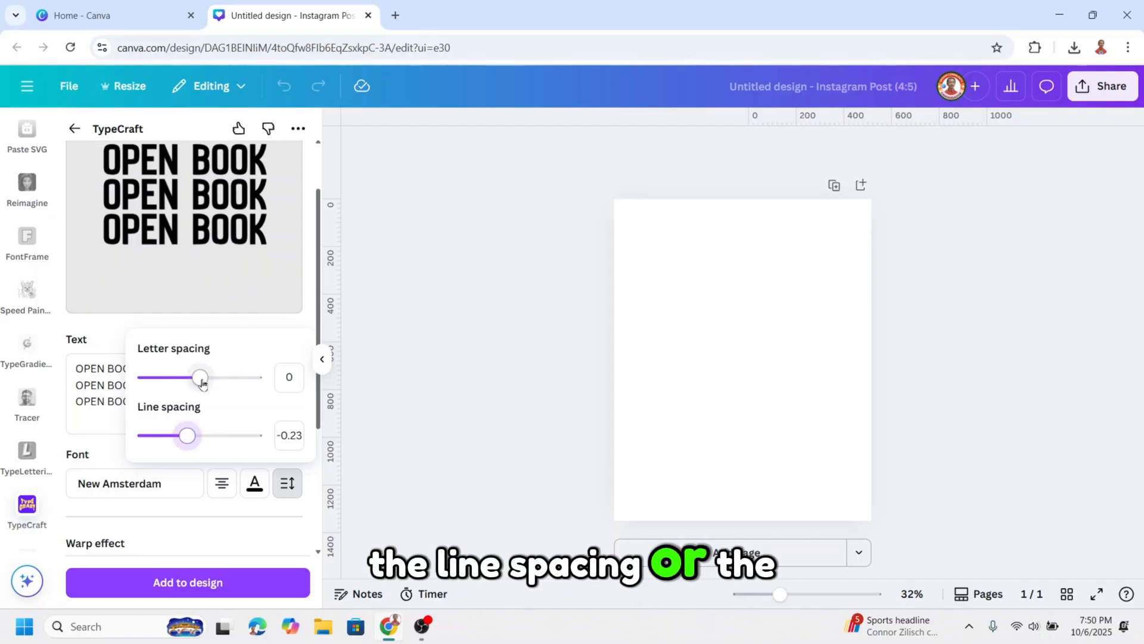
pyautogui.moveTo(202, 382)
pyautogui.mouseDown()
pyautogui.moveTo(219, 382)
pyautogui.moveTo(201, 381)
pyautogui.mouseUp()
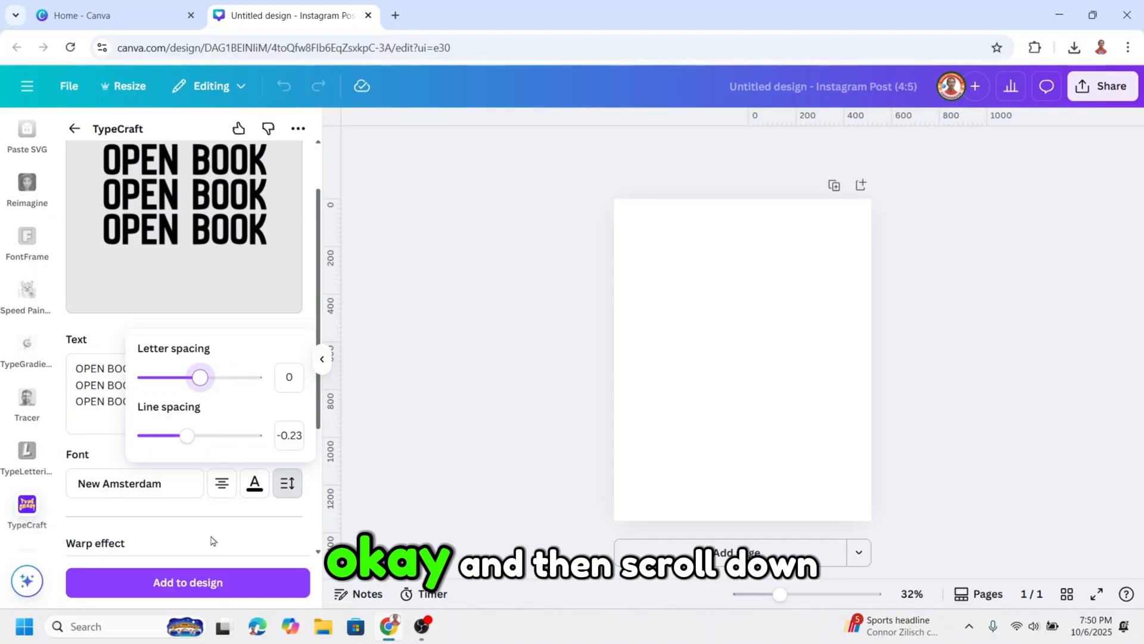
pyautogui.click(220, 515)
# - Try several preset warp effects on the OPEN BOOK text, including the bulge, slanted and open-book shapes
pyautogui.scroll(-2, 220, 514)
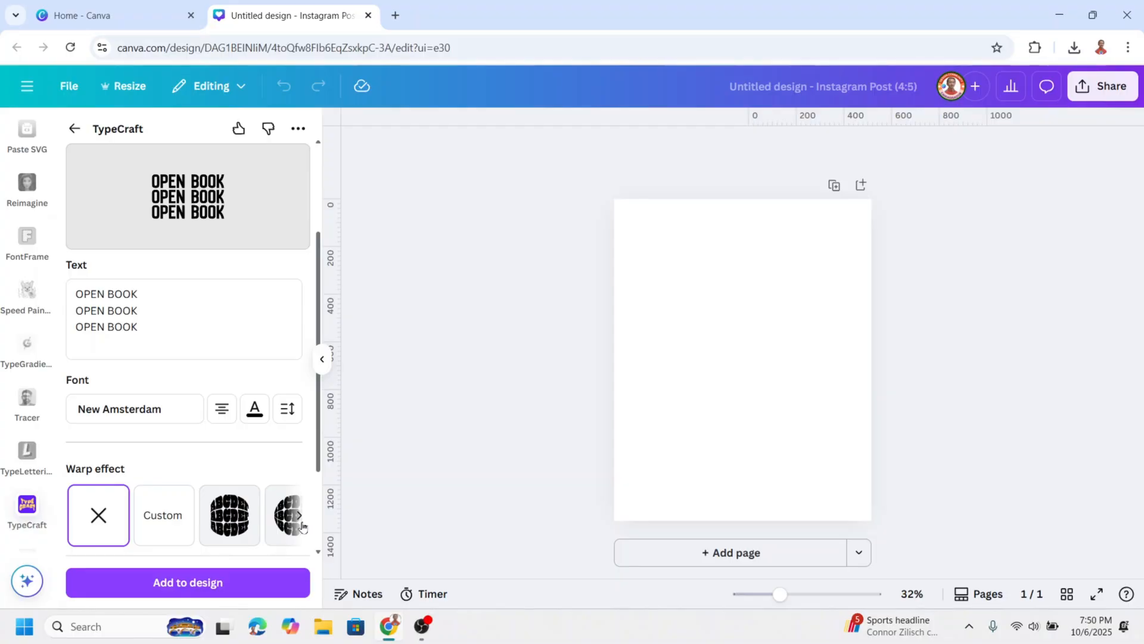
pyautogui.click(238, 520)
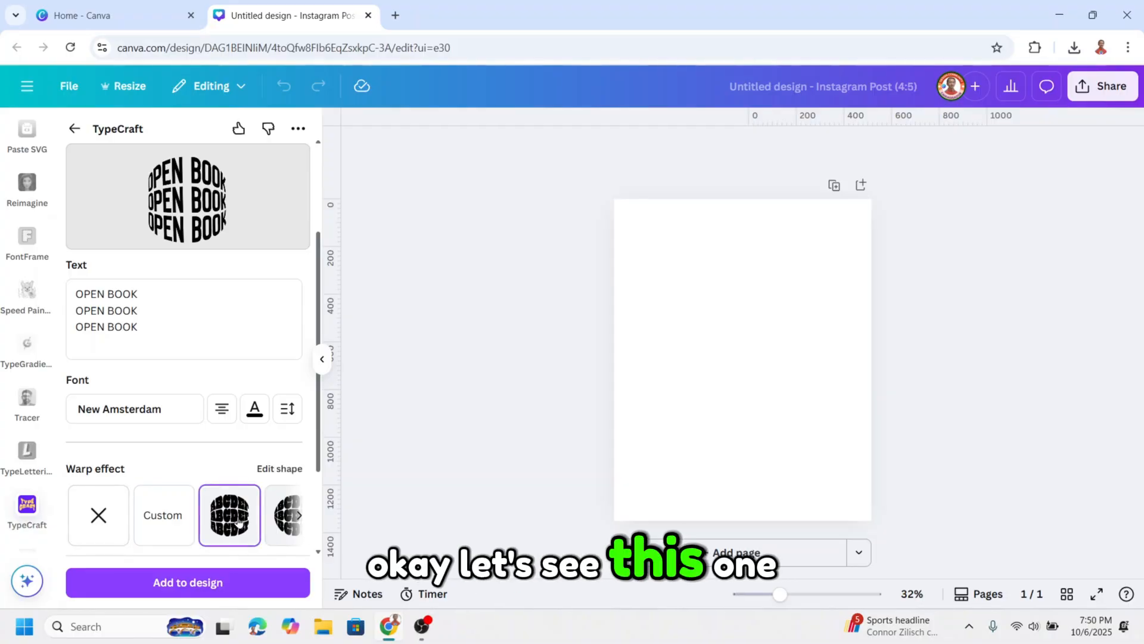
pyautogui.click(300, 517)
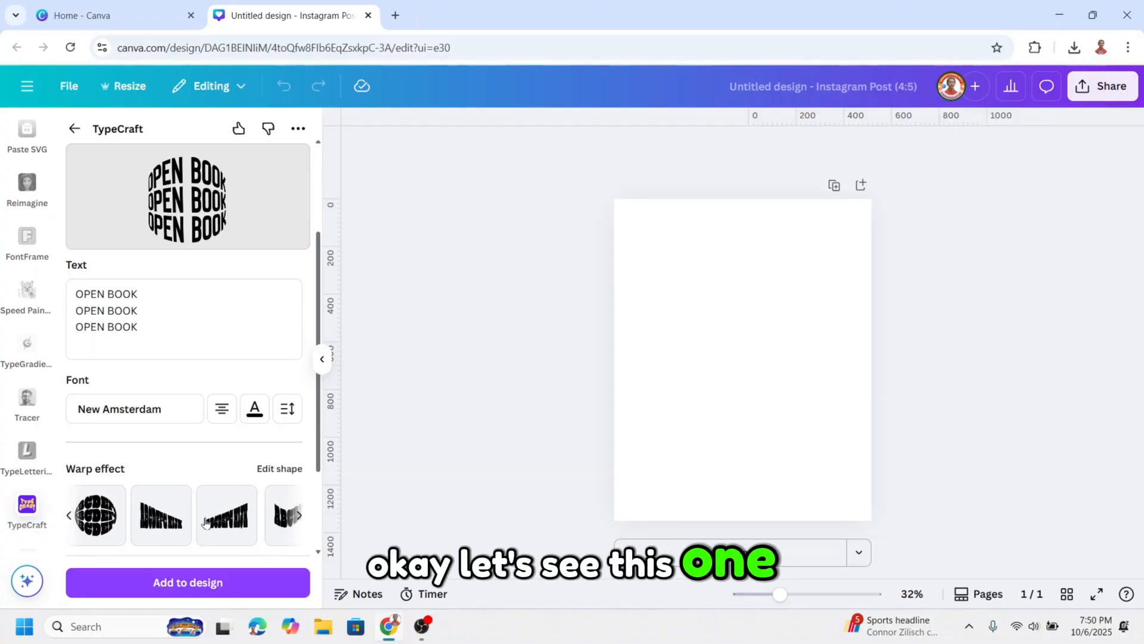
pyautogui.click(98, 517)
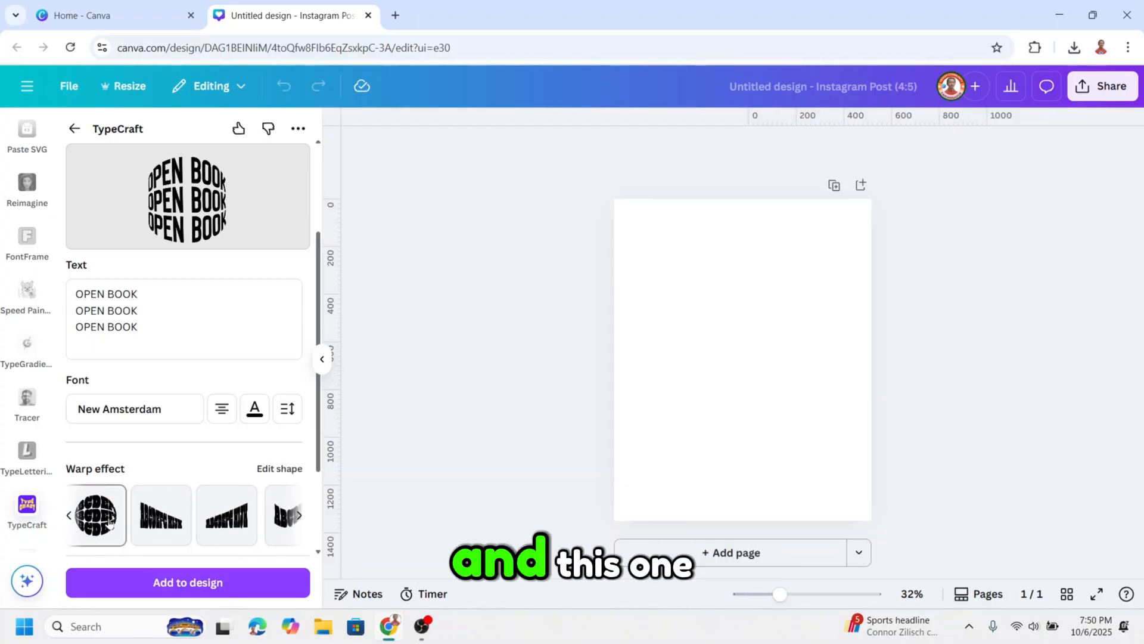
pyautogui.click(160, 523)
pyautogui.click(216, 518)
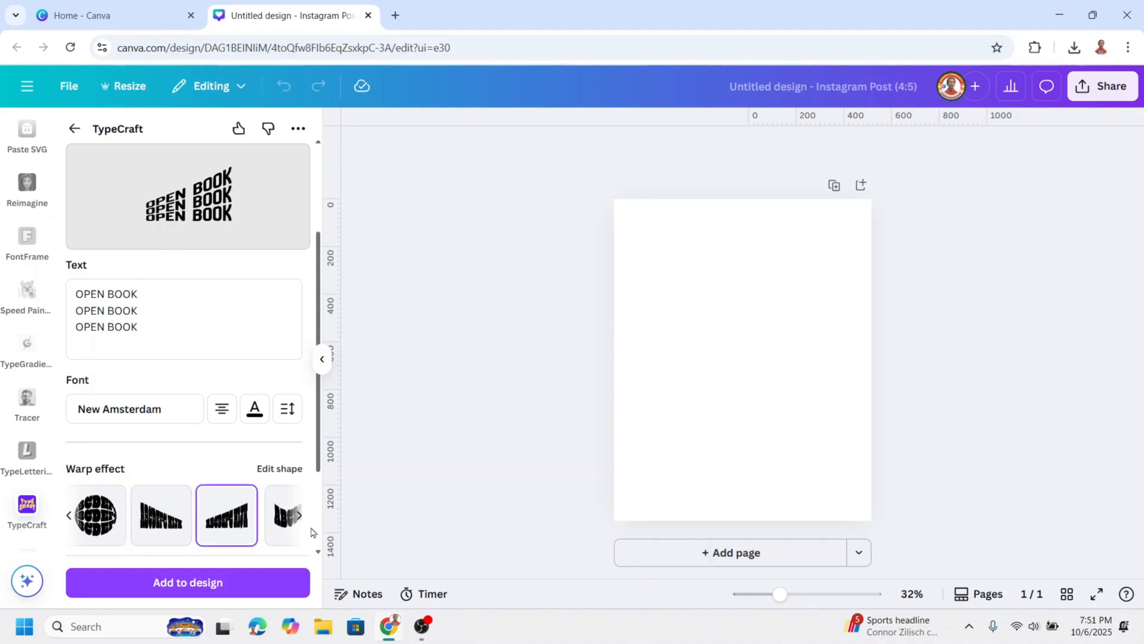
pyautogui.click(302, 518)
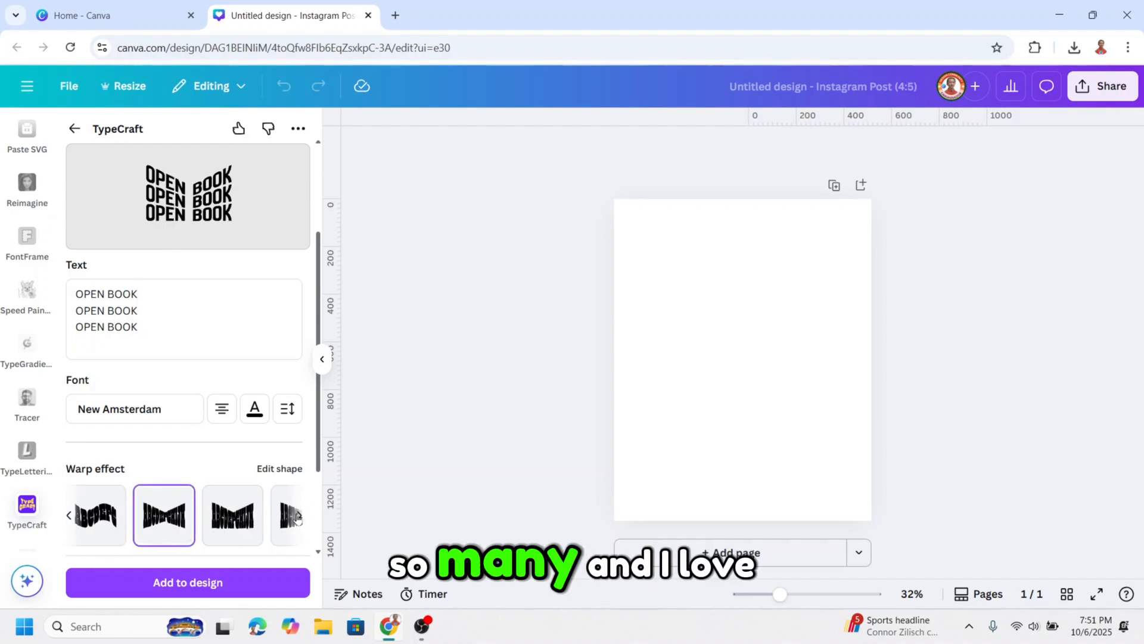
pyautogui.click(167, 520)
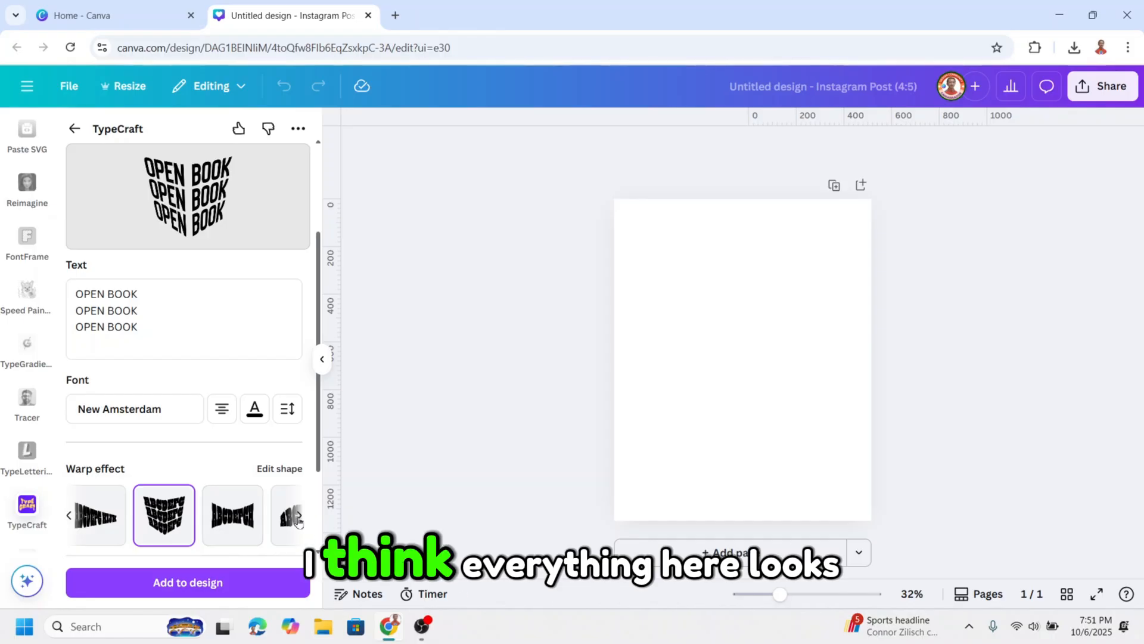
# - Look through the remaining text effects and remove the preset warp from the OPEN BOOK text
pyautogui.click(70, 516)
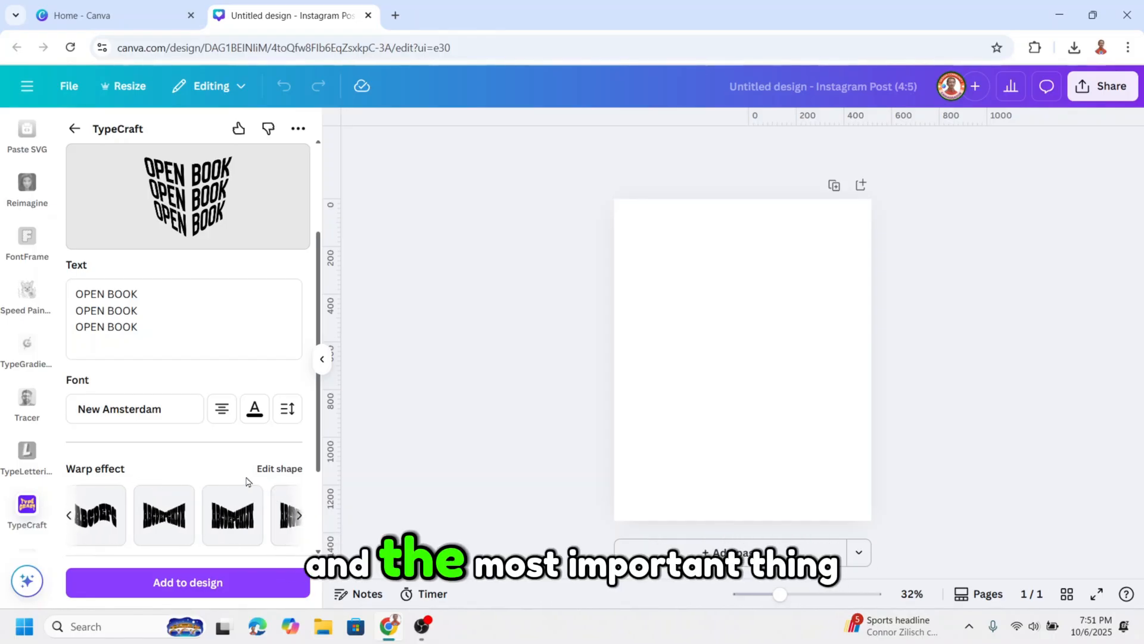
pyautogui.scroll(-1, 248, 481)
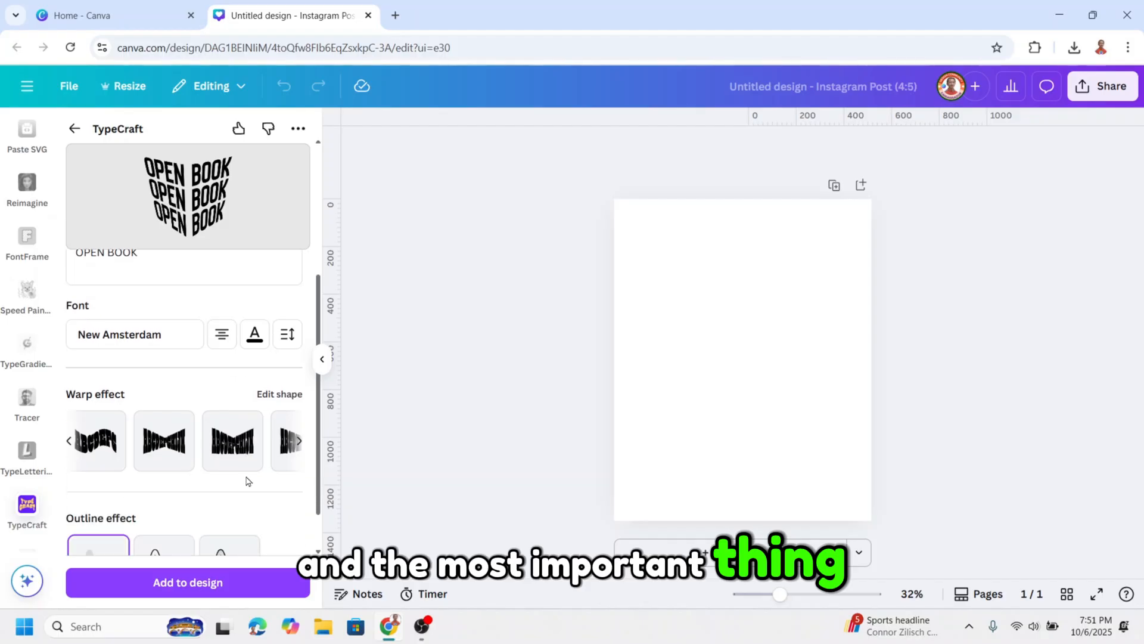
pyautogui.scroll(-1, 248, 482)
pyautogui.scroll(3, 244, 480)
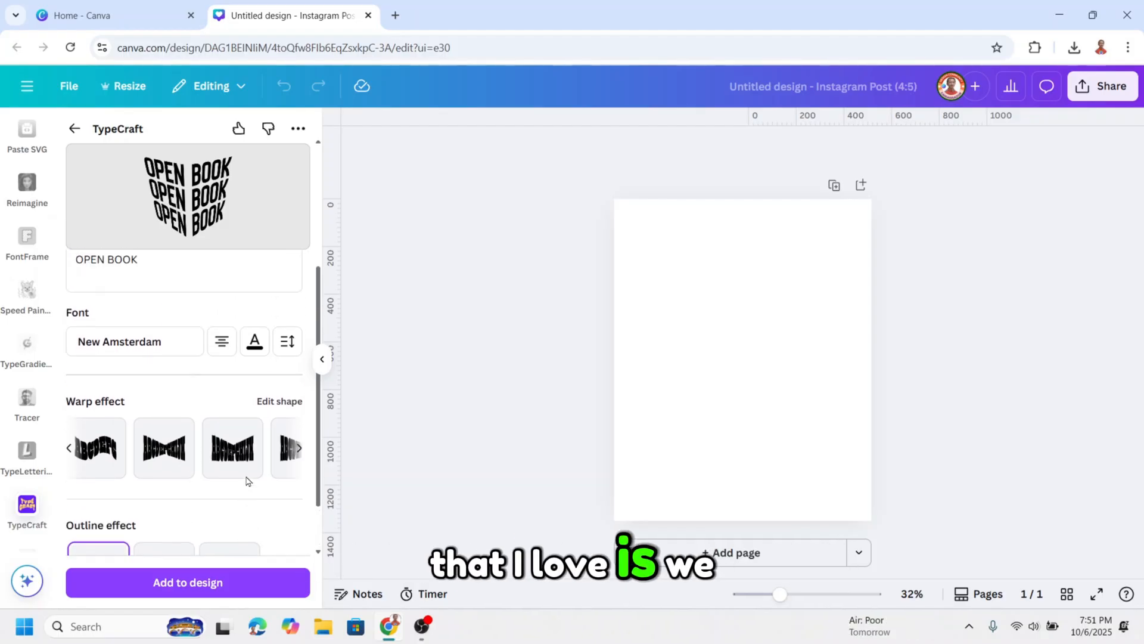
pyautogui.scroll(-1, 169, 478)
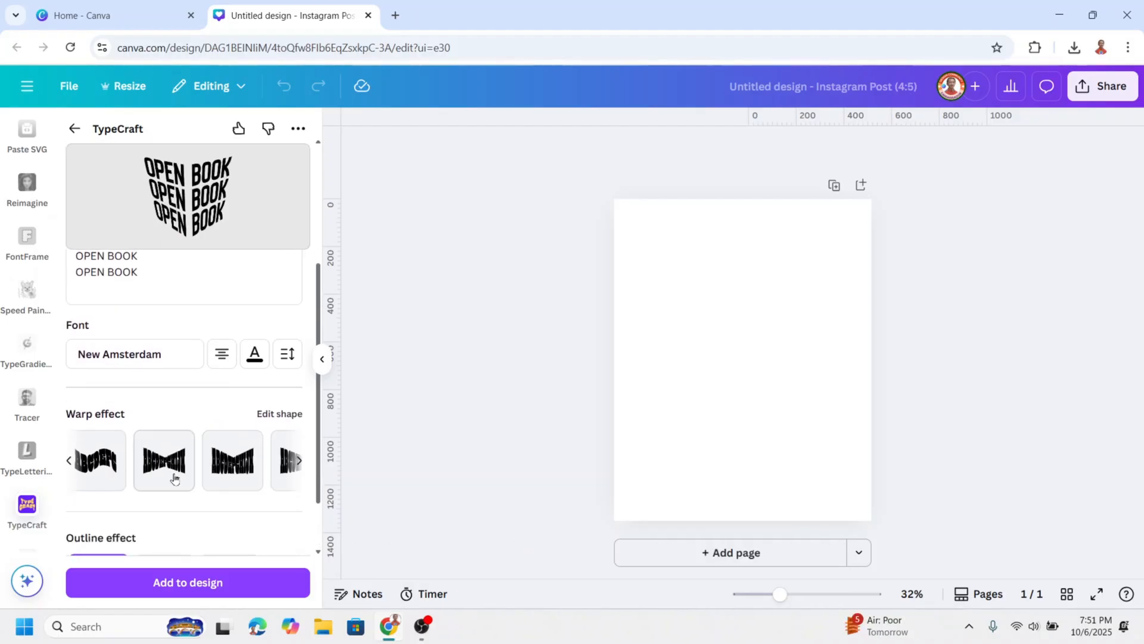
pyautogui.click(70, 462)
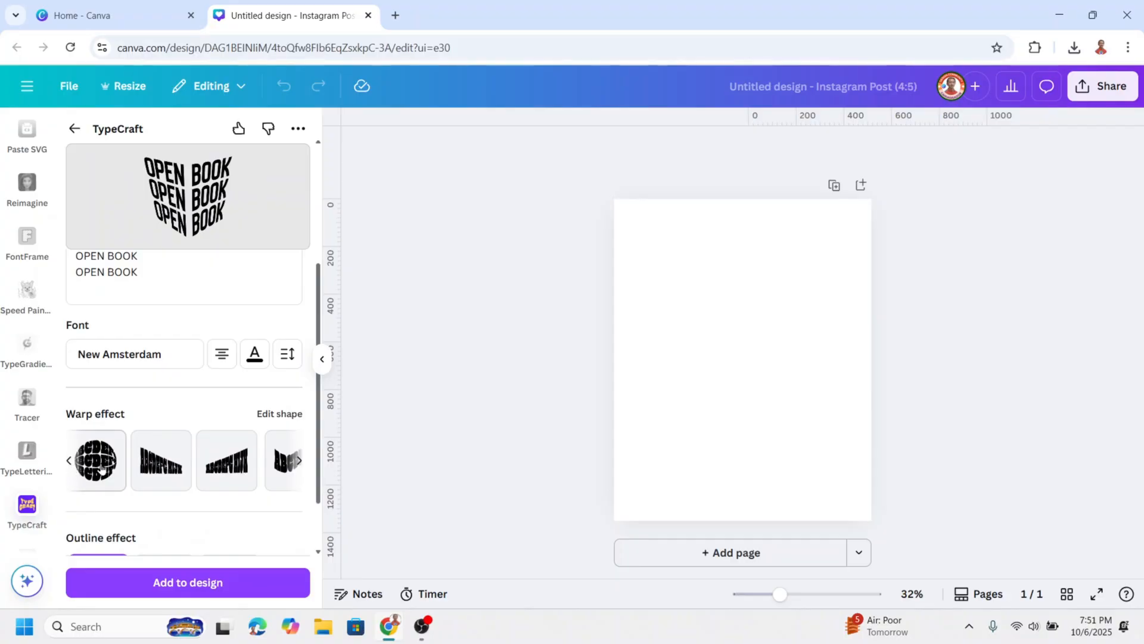
pyautogui.click(69, 464)
pyautogui.click(112, 468)
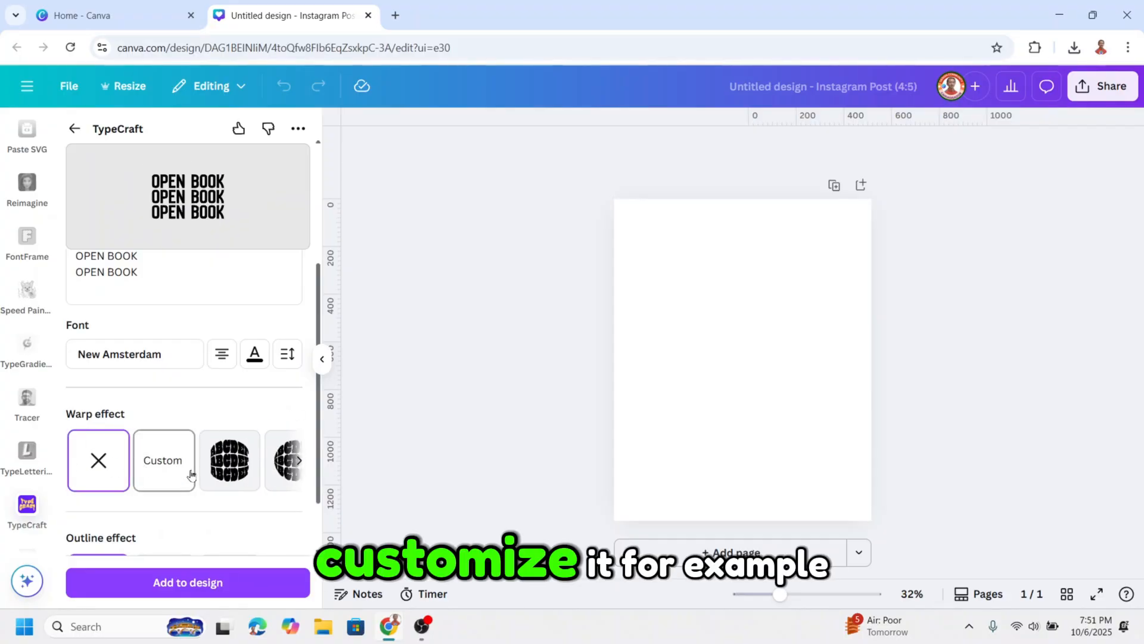
# - Apply the bulge warp, open it for custom editing, and bring the side corner points closer together to form a circle
pyautogui.click(243, 464)
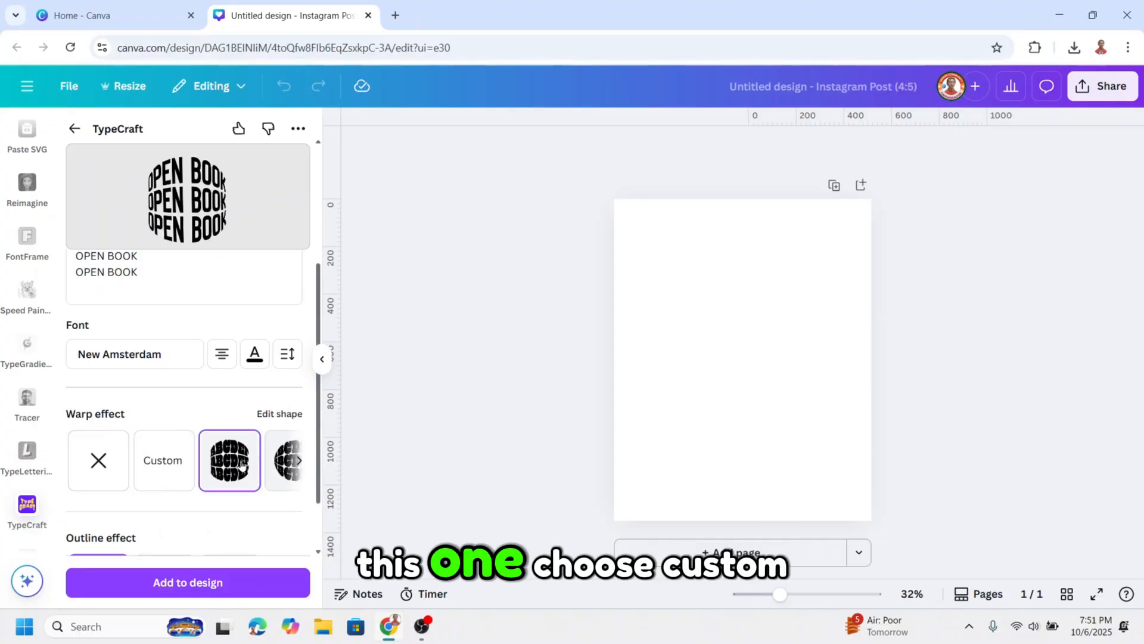
pyautogui.click(167, 464)
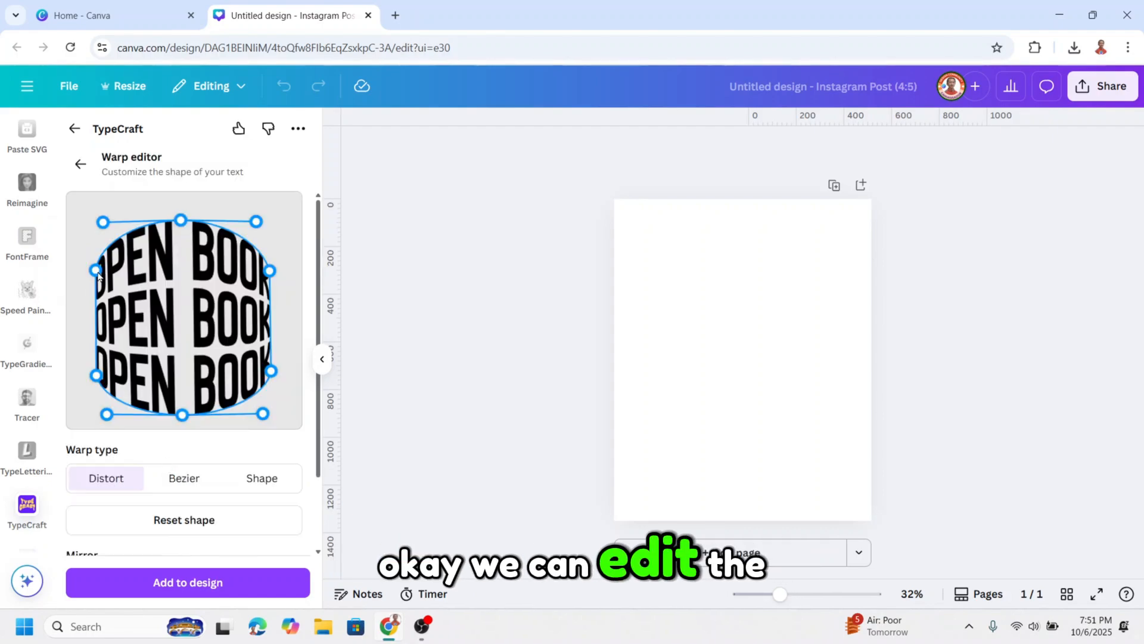
pyautogui.moveTo(95, 270); pyautogui.dragTo(94, 307)
pyautogui.moveTo(96, 376); pyautogui.dragTo(90, 339)
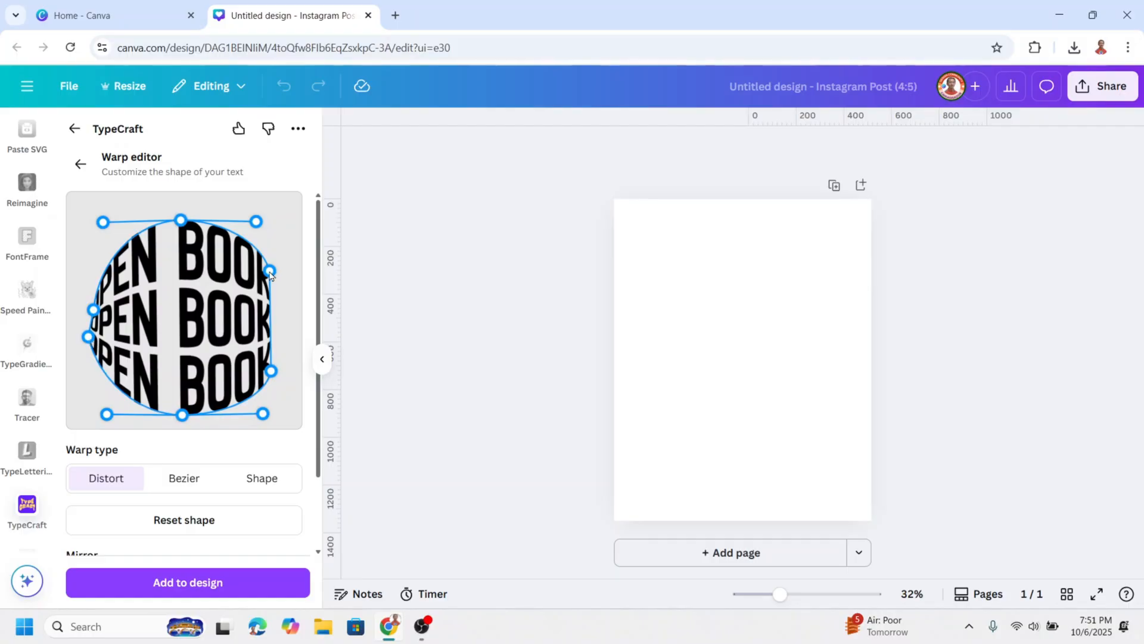
pyautogui.moveTo(270, 273); pyautogui.dragTo(271, 310)
pyautogui.moveTo(271, 370); pyautogui.dragTo(281, 358)
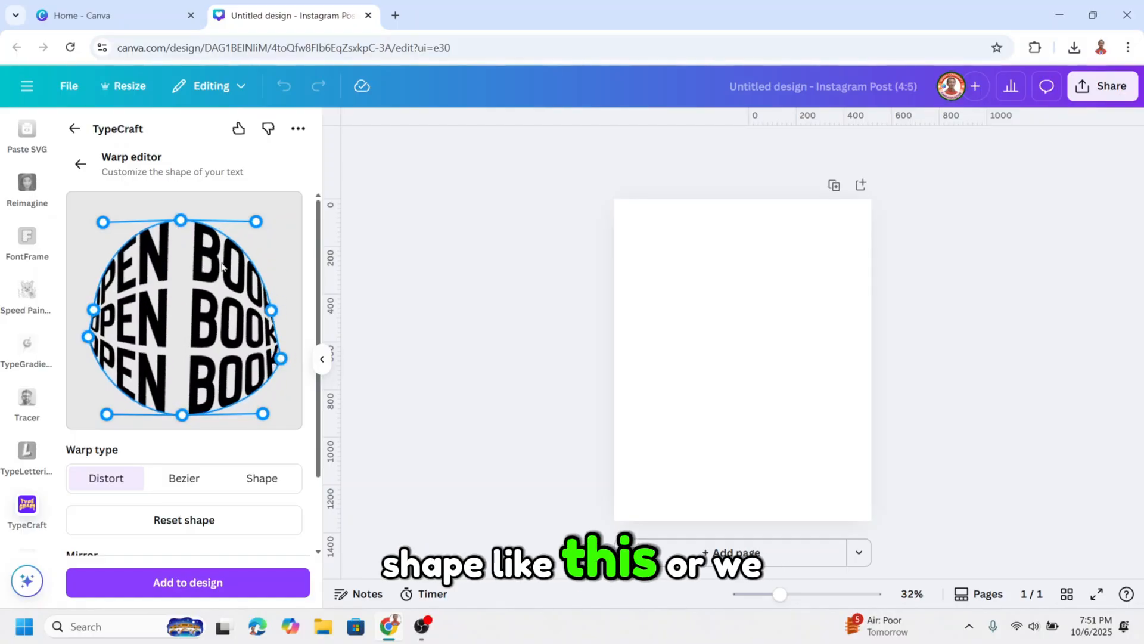
# - Spread the four corner points of the warp apart so the text's sides become tall and nearly straight
pyautogui.moveTo(93, 310); pyautogui.dragTo(86, 255)
pyautogui.moveTo(89, 338); pyautogui.dragTo(85, 398)
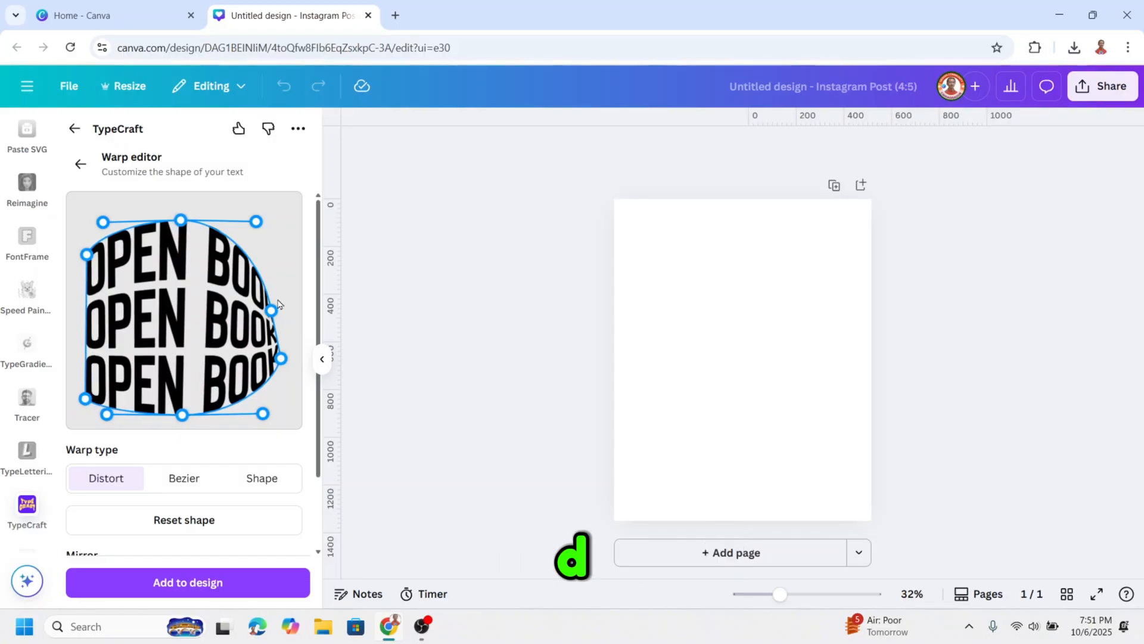
pyautogui.moveTo(276, 307); pyautogui.dragTo(280, 263)
pyautogui.moveTo(280, 359); pyautogui.dragTo(282, 396)
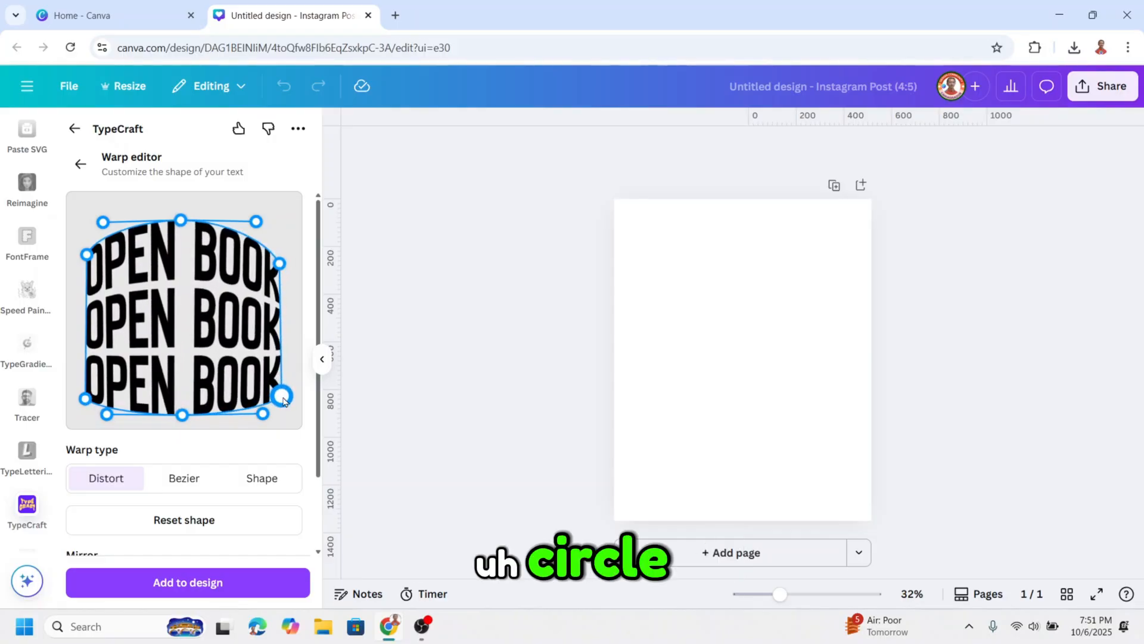
# - Bend the text's top edge downward, lower its bottom edge slightly, and pull the left corner points inward to fold that side
pyautogui.moveTo(181, 222); pyautogui.dragTo(182, 295)
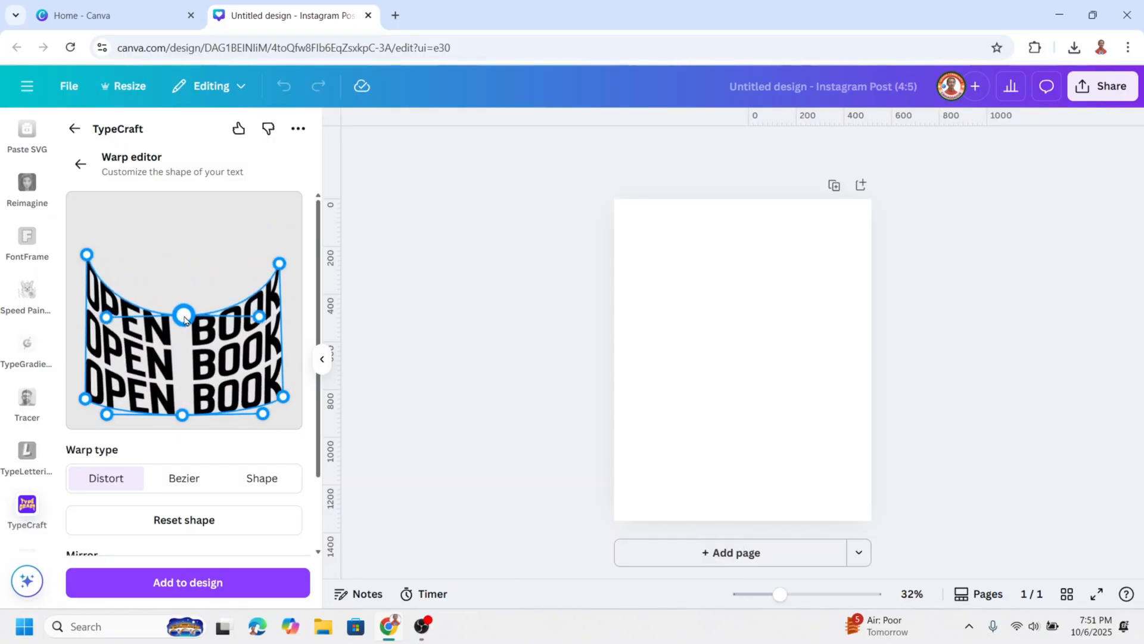
pyautogui.moveTo(182, 414); pyautogui.dragTo(179, 426)
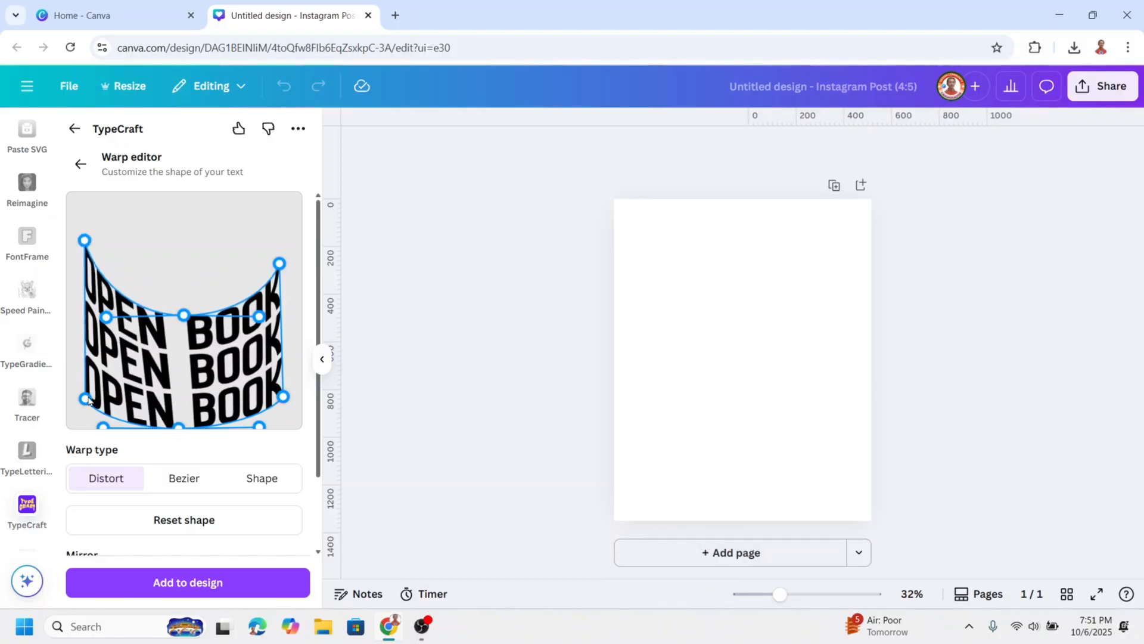
pyautogui.moveTo(183, 316); pyautogui.dragTo(196, 267)
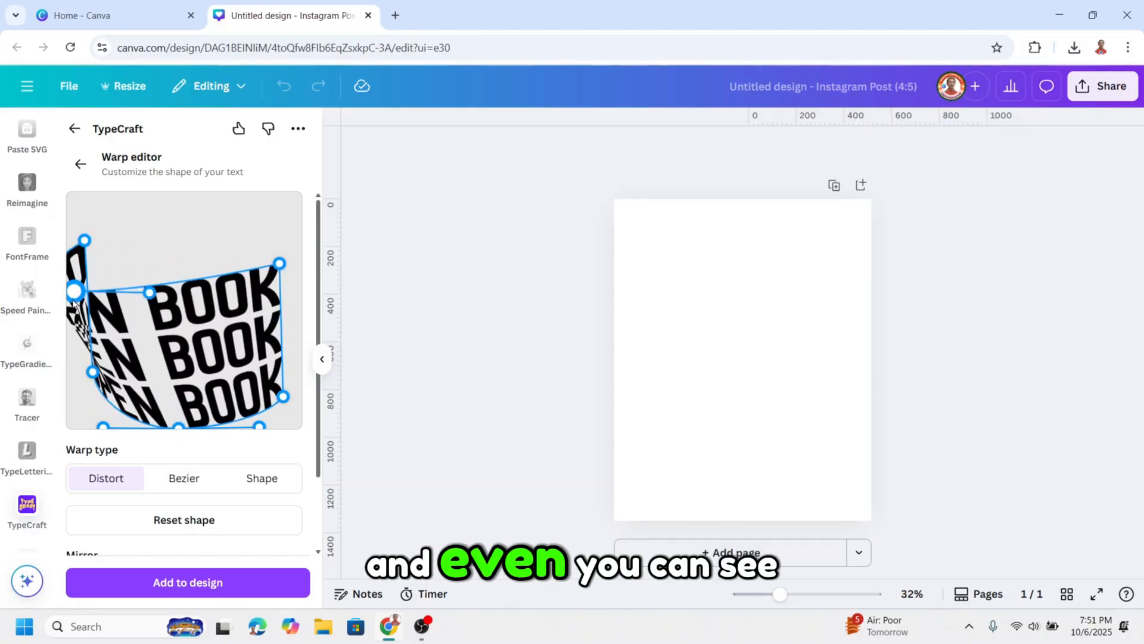
pyautogui.moveTo(74, 292); pyautogui.dragTo(176, 343)
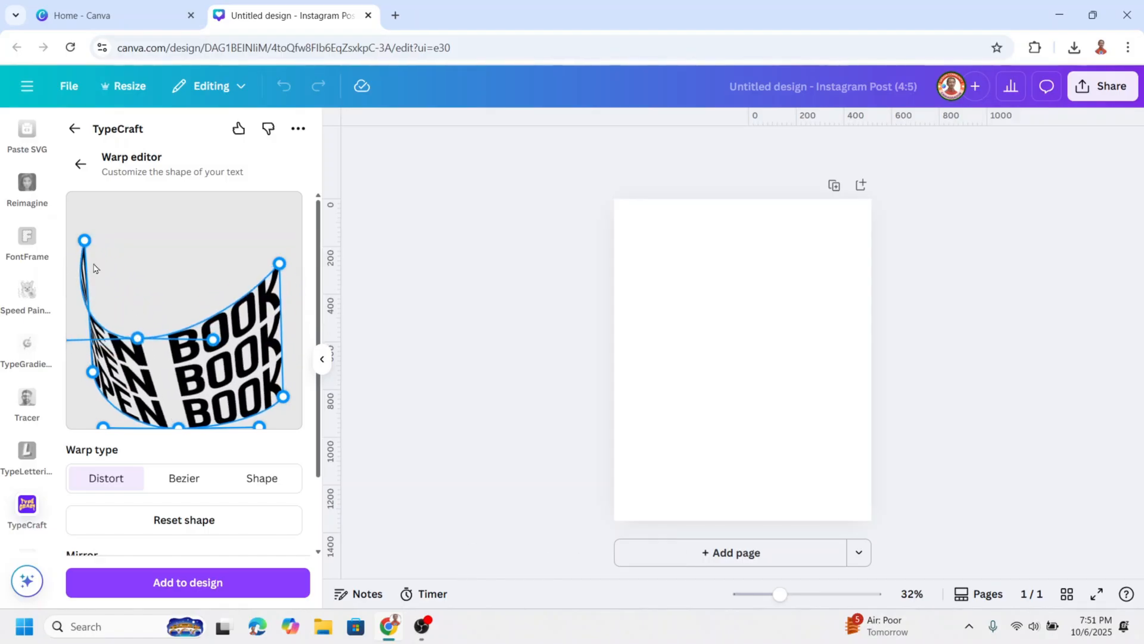
pyautogui.moveTo(88, 246); pyautogui.dragTo(155, 241)
pyautogui.moveTo(97, 371); pyautogui.dragTo(155, 304)
# - Reset the custom warp shape and return to the main TypeCraft text settings
pyautogui.scroll(-1, 186, 292)
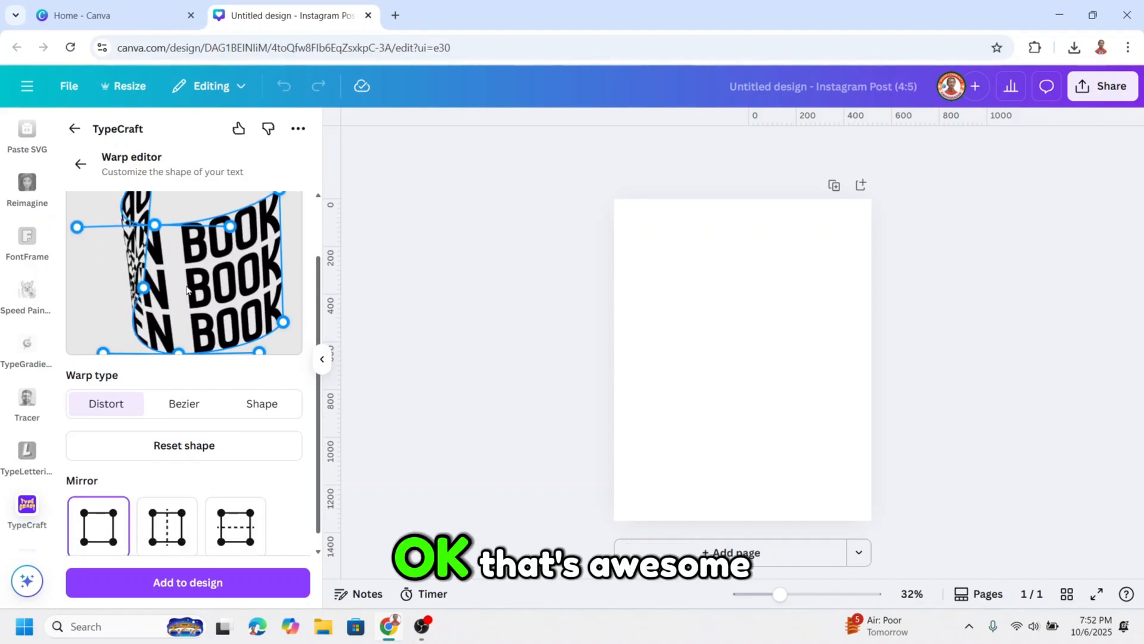
pyautogui.scroll(1, 186, 290)
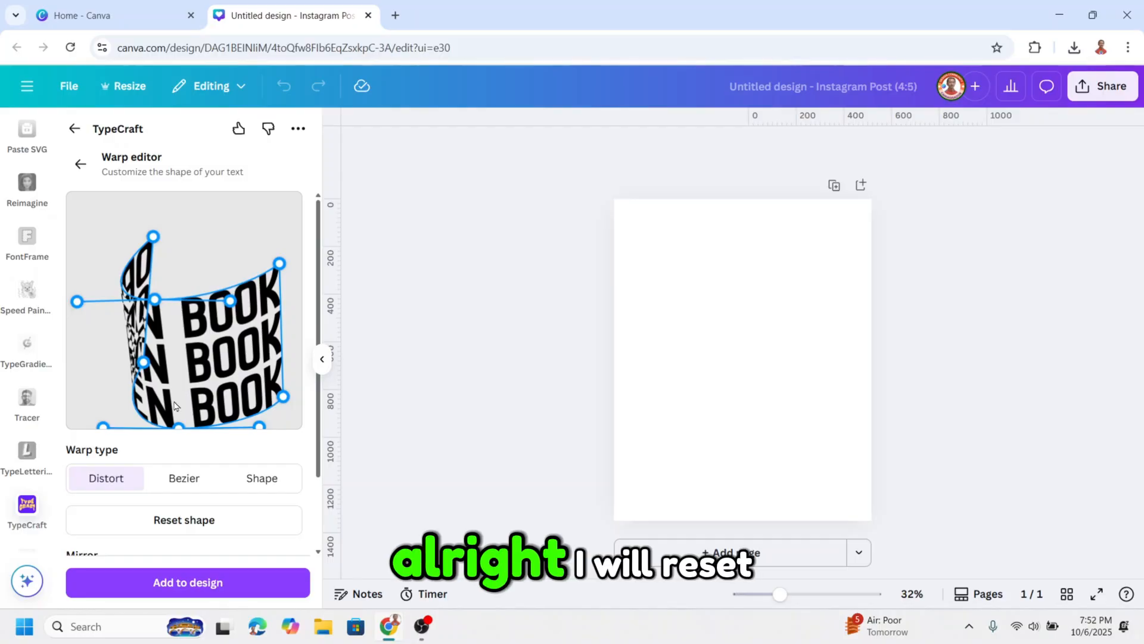
pyautogui.click(215, 521)
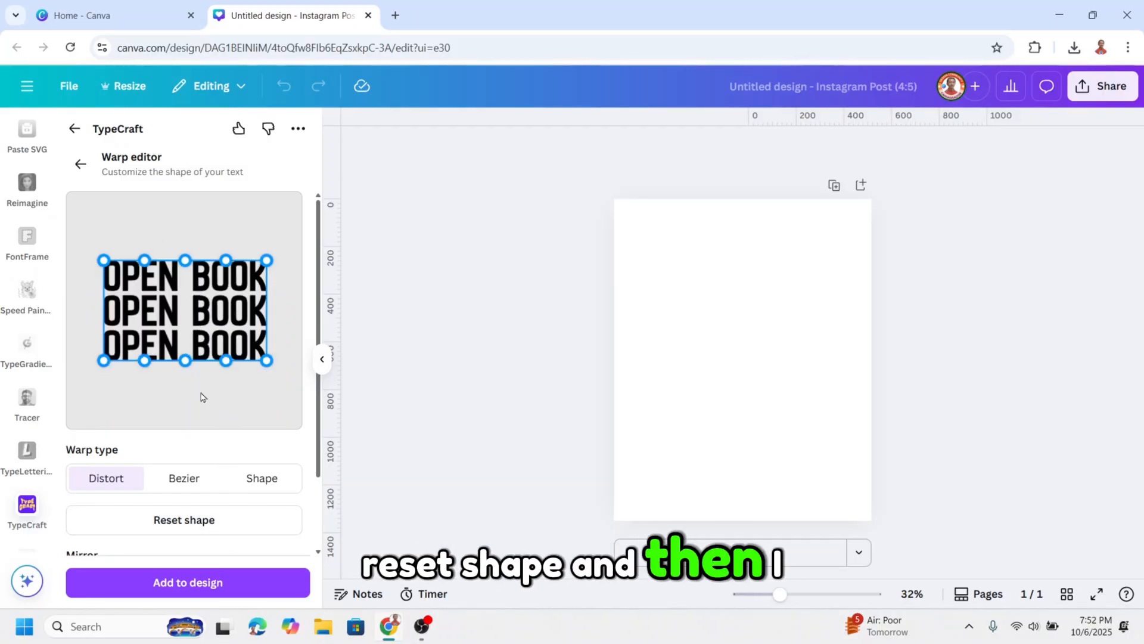
pyautogui.click(80, 167)
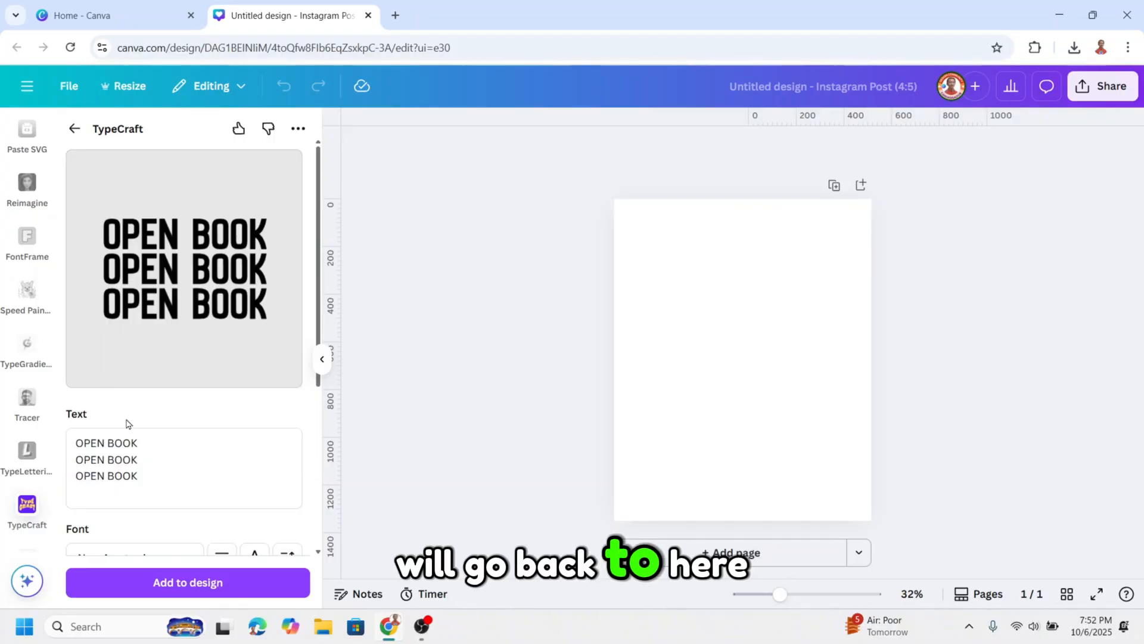
# - Delete the repeated lines from the text so only one OPEN BOOK line remains
pyautogui.moveTo(159, 474); pyautogui.dragTo(61, 458)
pyautogui.press('BackSpace')
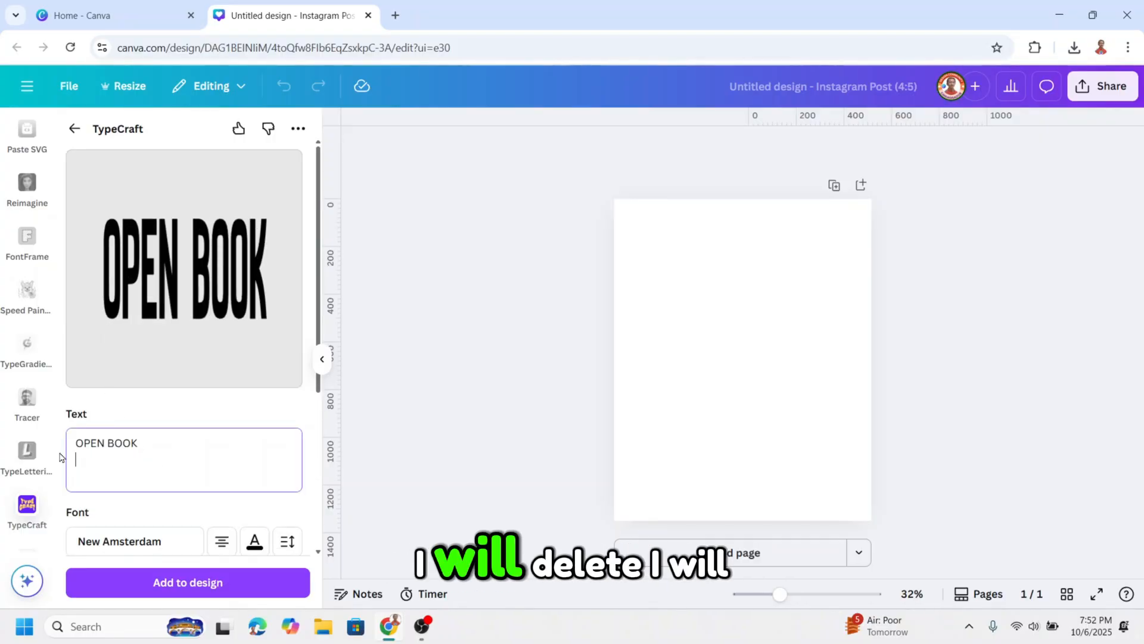
pyautogui.press('BackSpace')
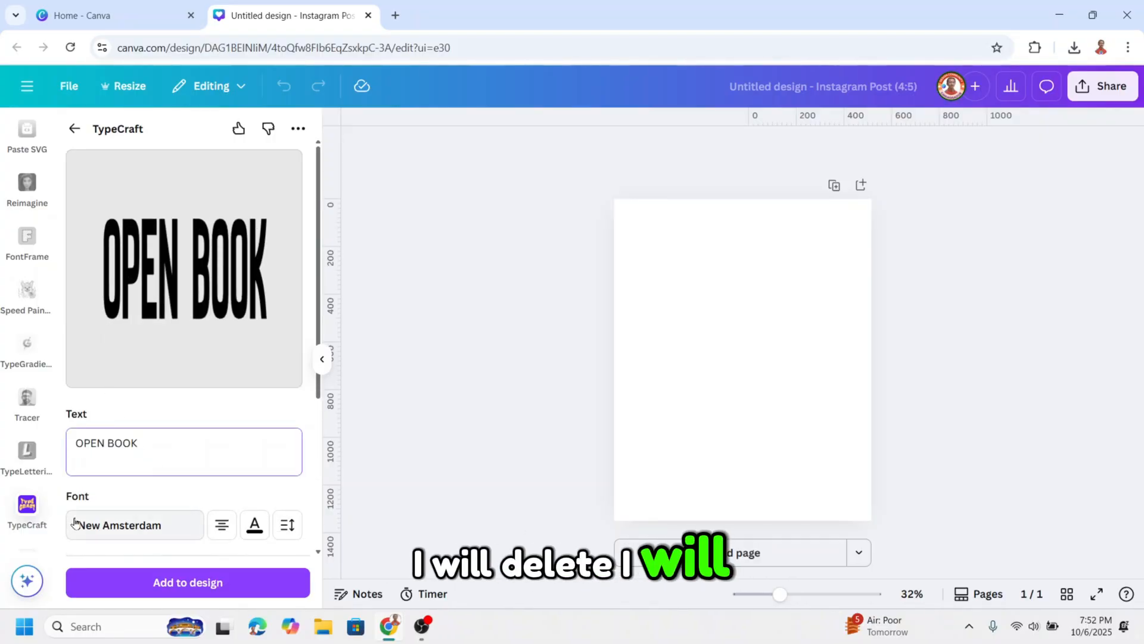
# - Apply the preset warp shaped like an open book, with both halves angled down to the center fold
pyautogui.scroll(-3, 178, 444)
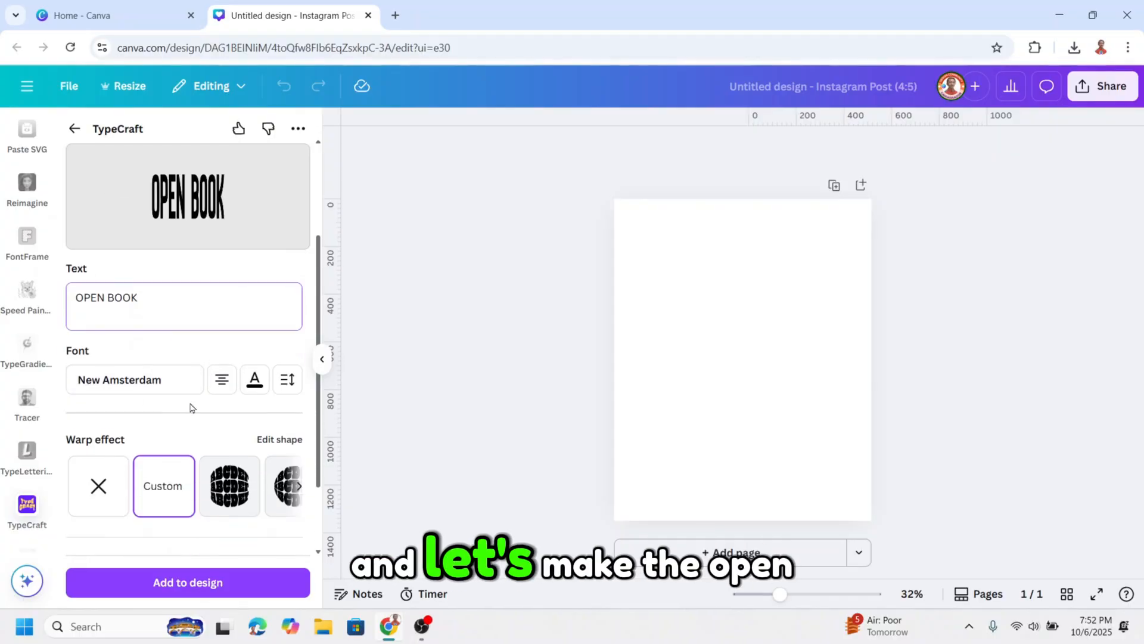
pyautogui.click(297, 483)
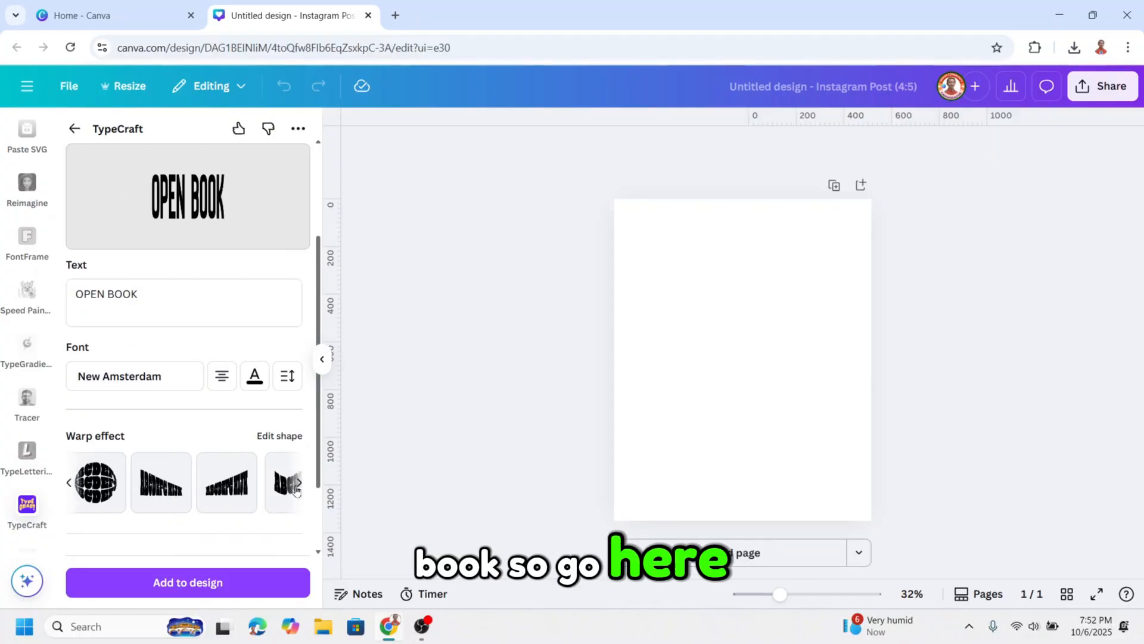
pyautogui.click(297, 483)
pyautogui.click(296, 483)
pyautogui.click(297, 484)
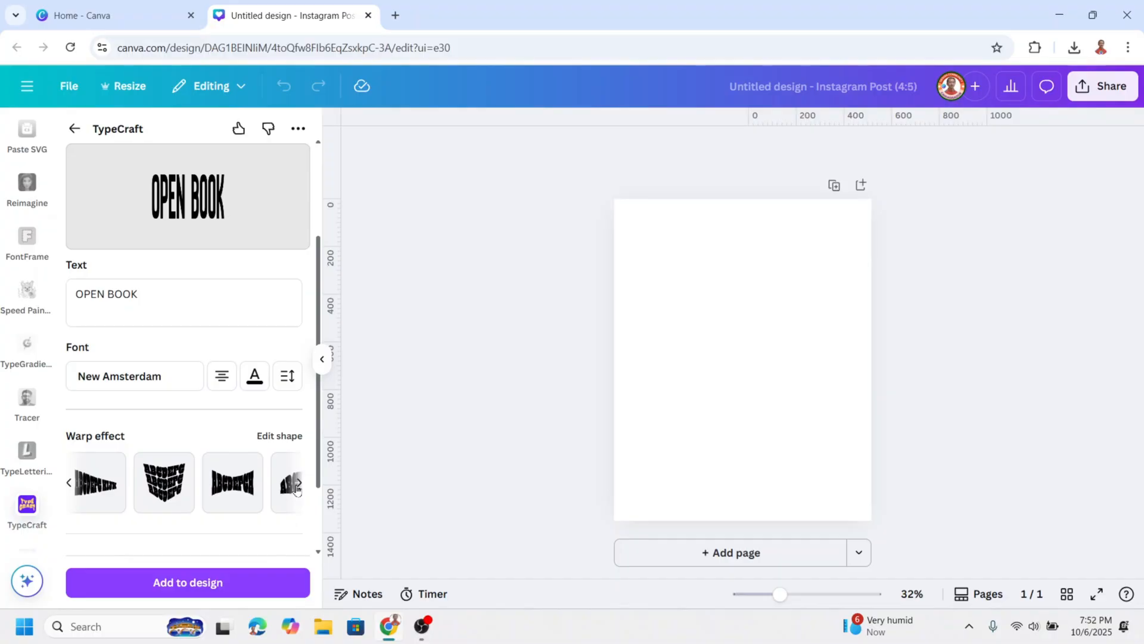
pyautogui.click(165, 490)
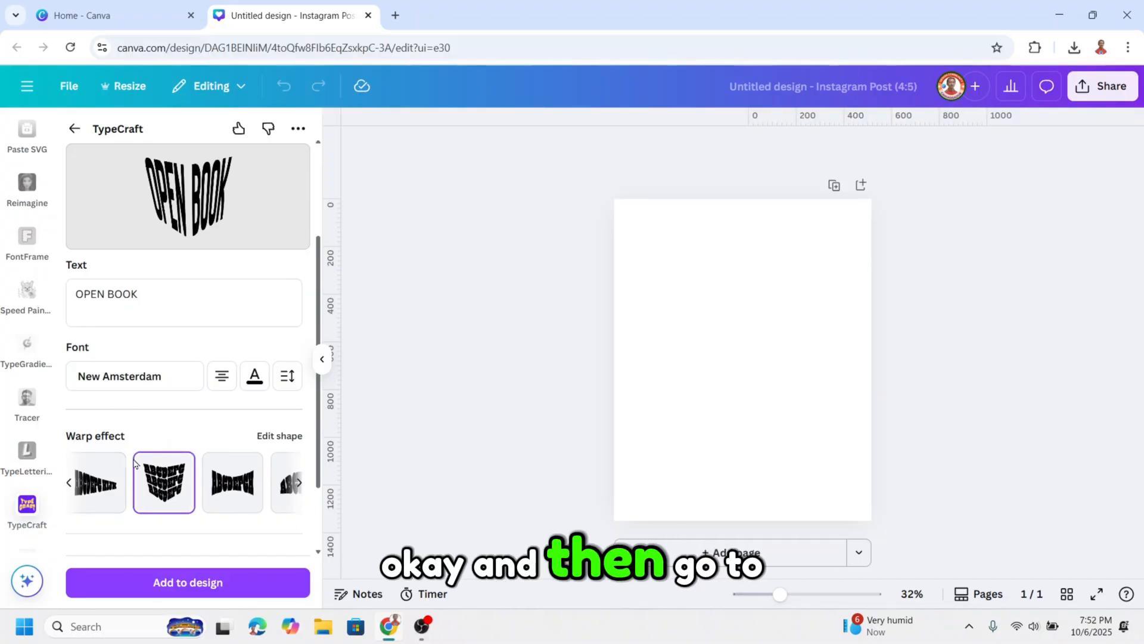
# - Open the book-shaped warp for custom editing and add the warped OPEN BOOK text to the design
pyautogui.click(70, 484)
pyautogui.click(70, 484)
pyautogui.click(71, 485)
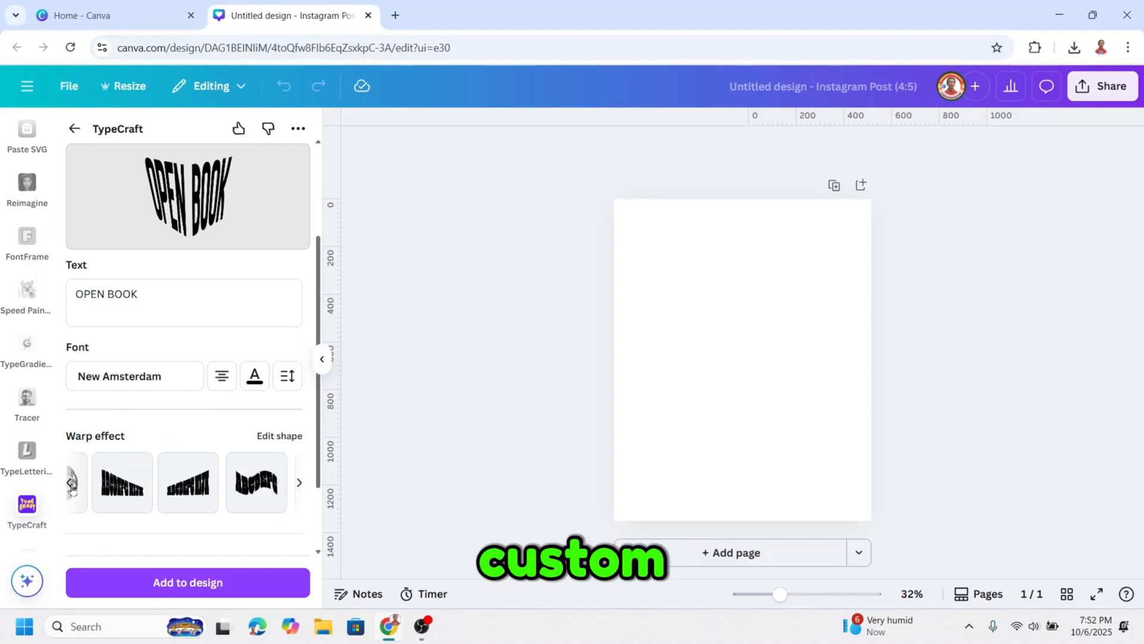
pyautogui.click(70, 485)
pyautogui.click(147, 487)
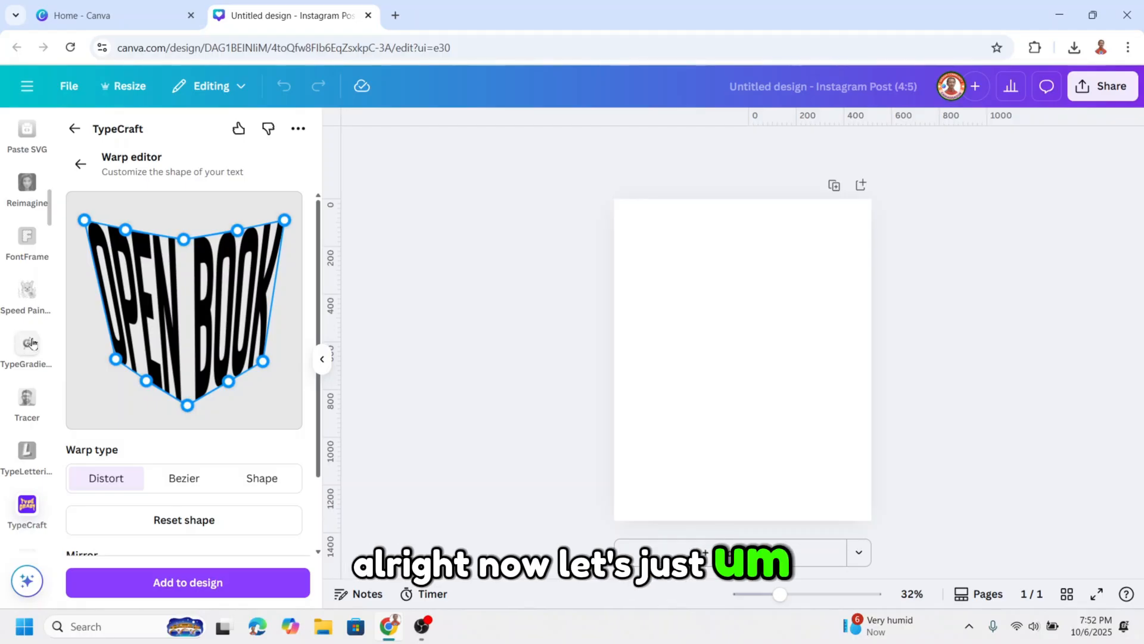
pyautogui.scroll(3, 10, 331)
pyautogui.click(208, 587)
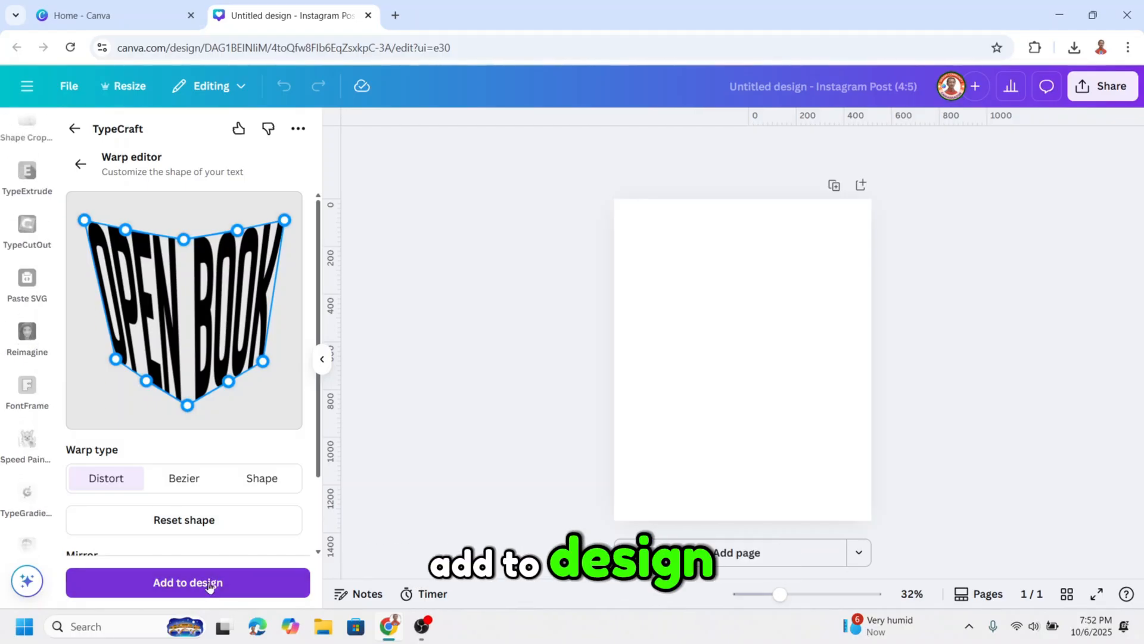
# - Add the recently used white open book image to the page, move it slightly lower, and send it behind the text
pyautogui.scroll(6, 27, 262)
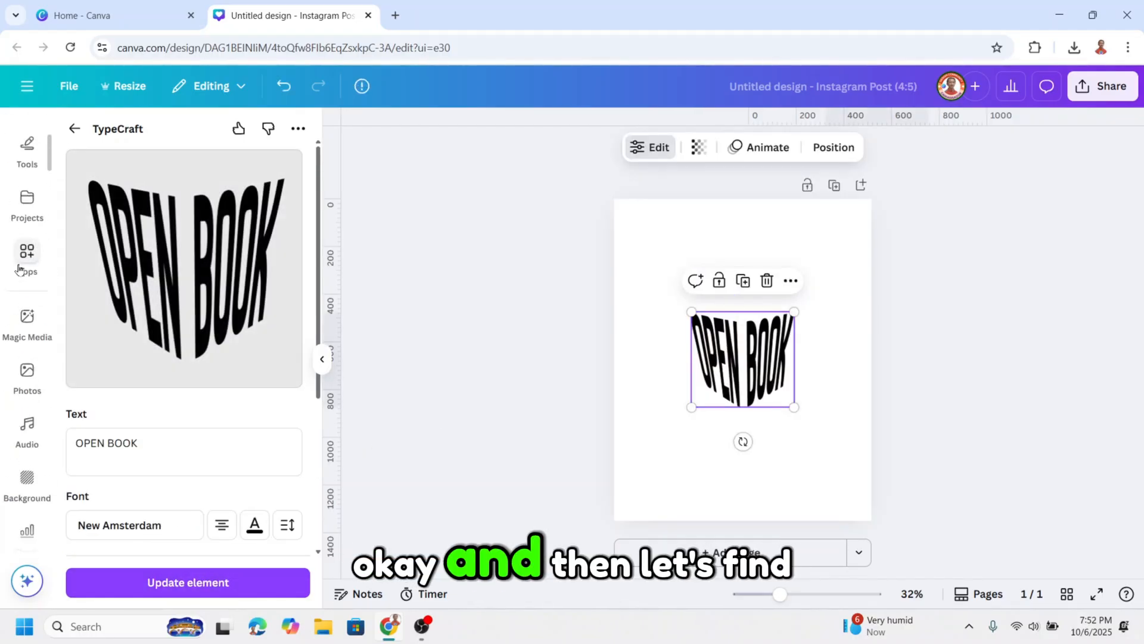
pyautogui.click(35, 190)
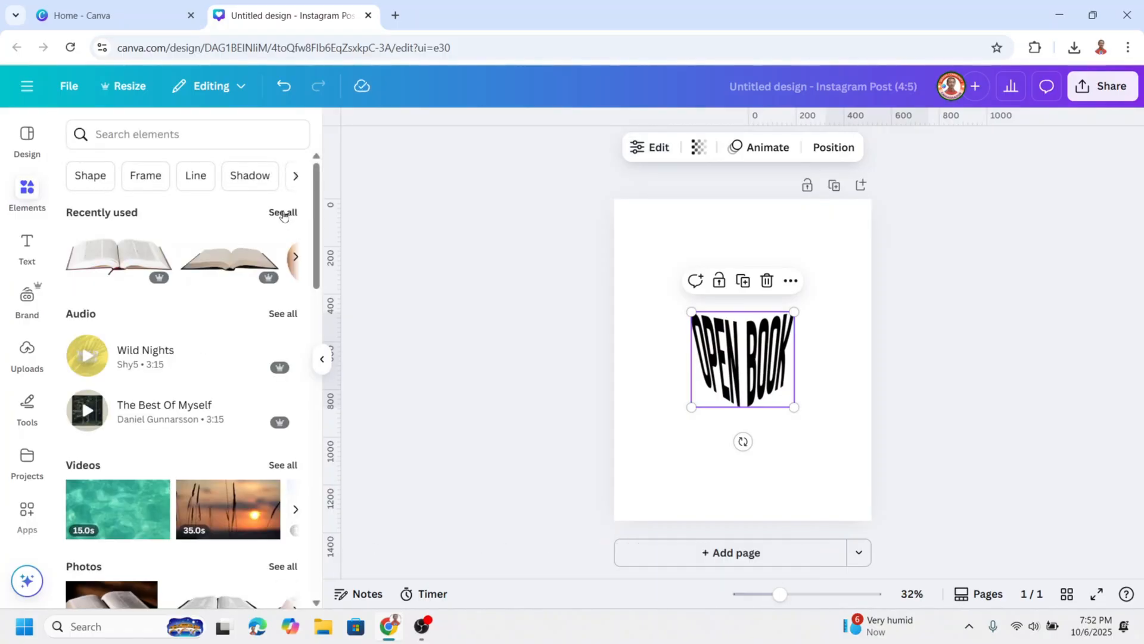
pyautogui.click(124, 267)
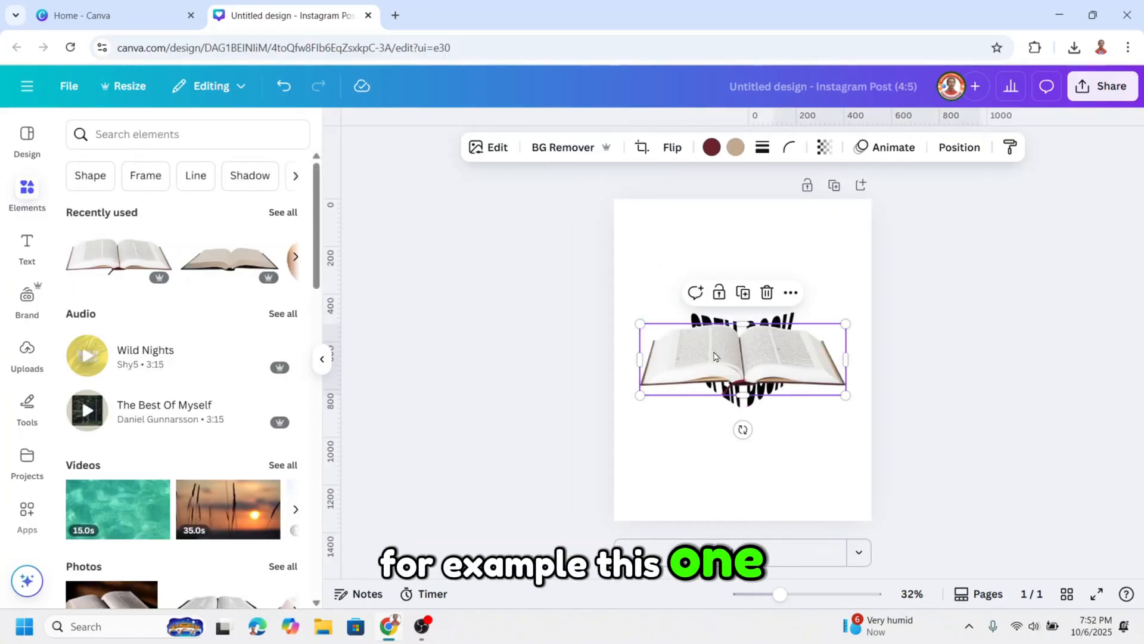
pyautogui.moveTo(716, 357); pyautogui.dragTo(738, 388)
pyautogui.rightClick(739, 391)
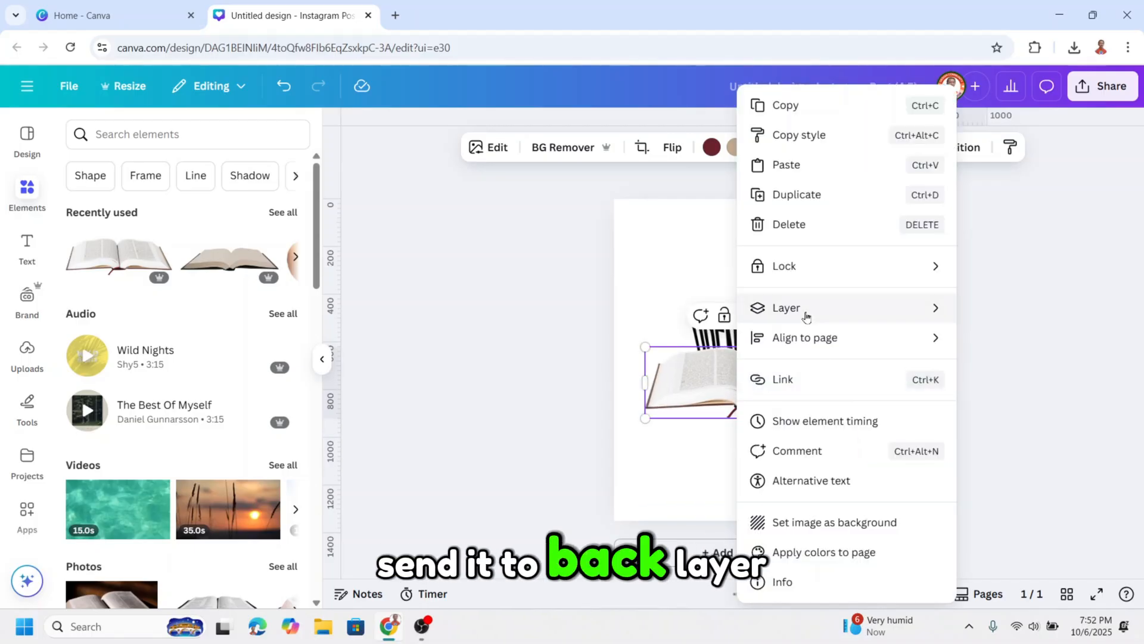
pyautogui.moveTo(806, 316)
pyautogui.click(694, 365)
pyautogui.click(821, 308)
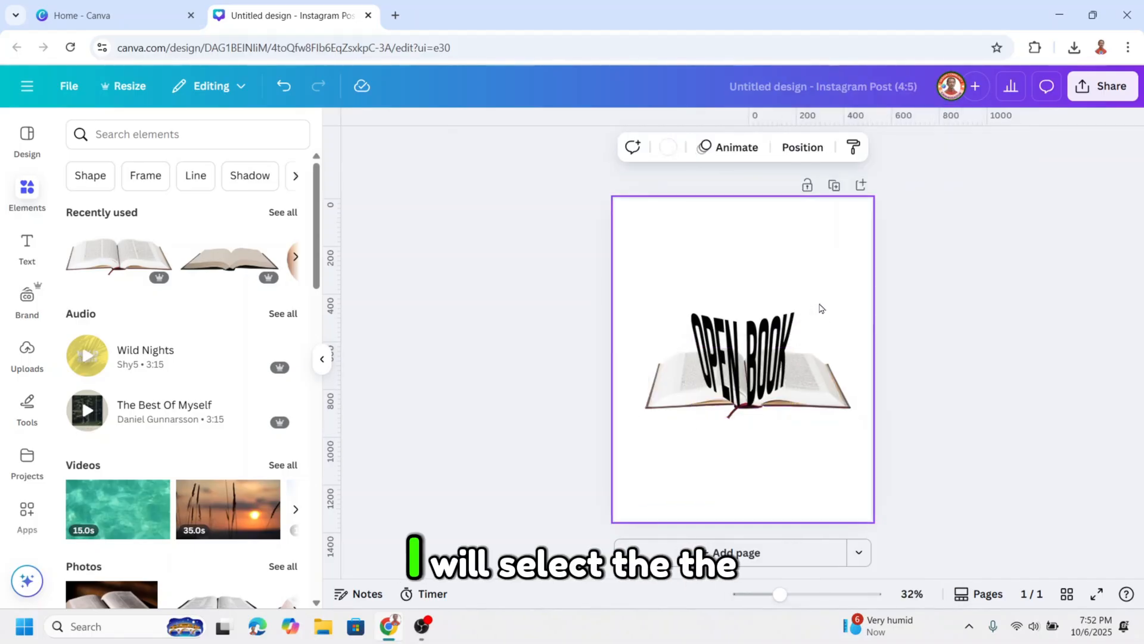
# - Reopen the text's custom warp, raise the bottom center point, and spread the two bottom corner points outward
pyautogui.click(751, 359)
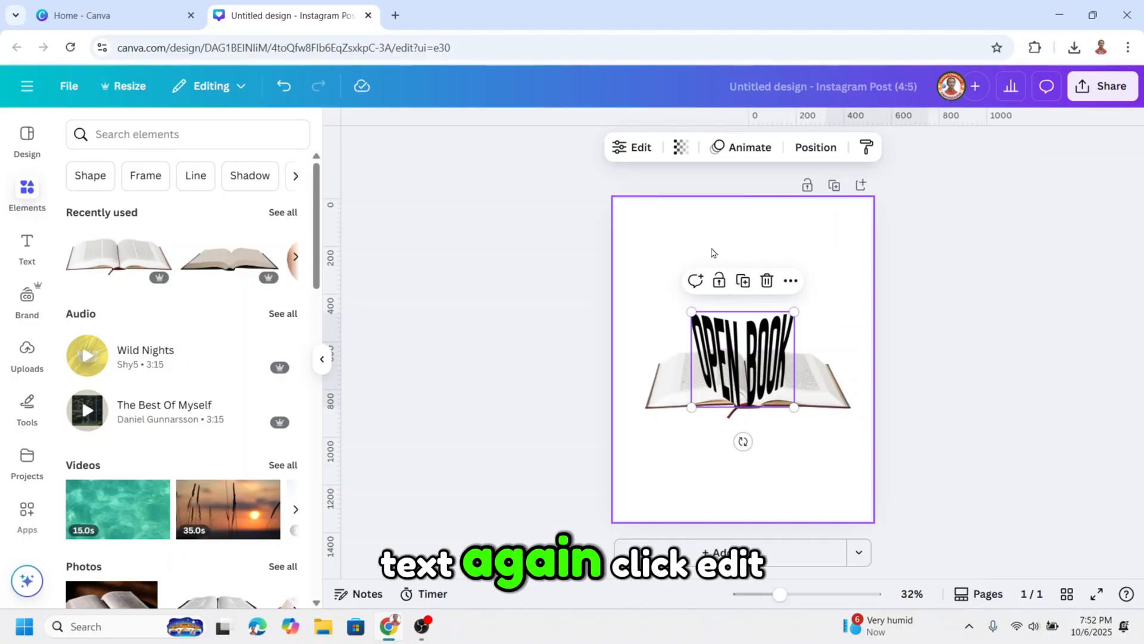
pyautogui.click(634, 147)
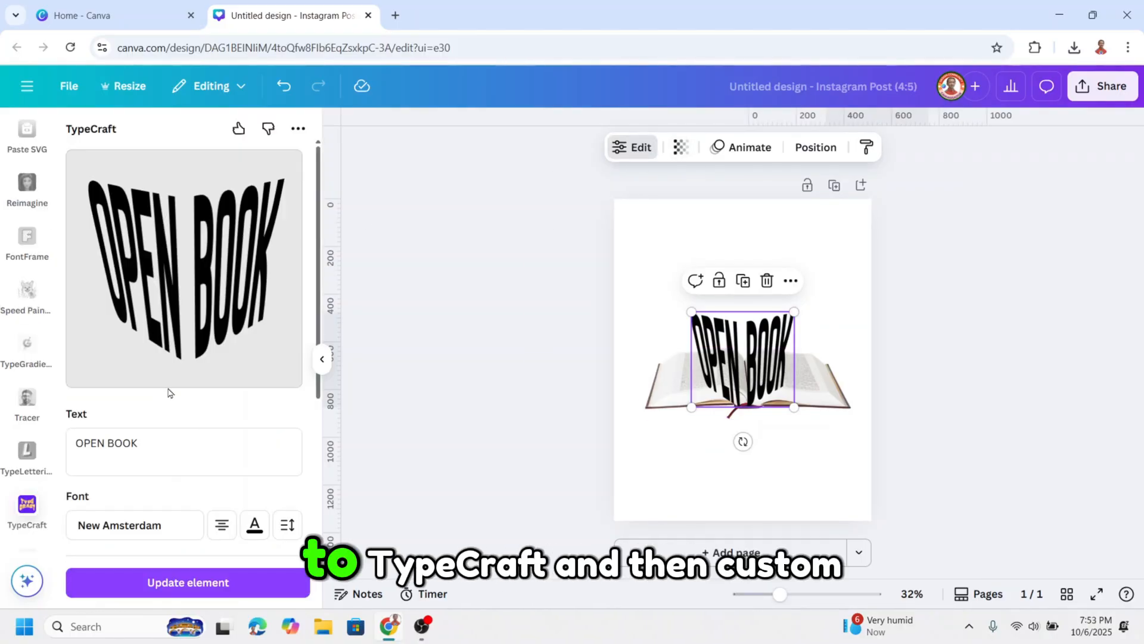
pyautogui.scroll(-2, 173, 357)
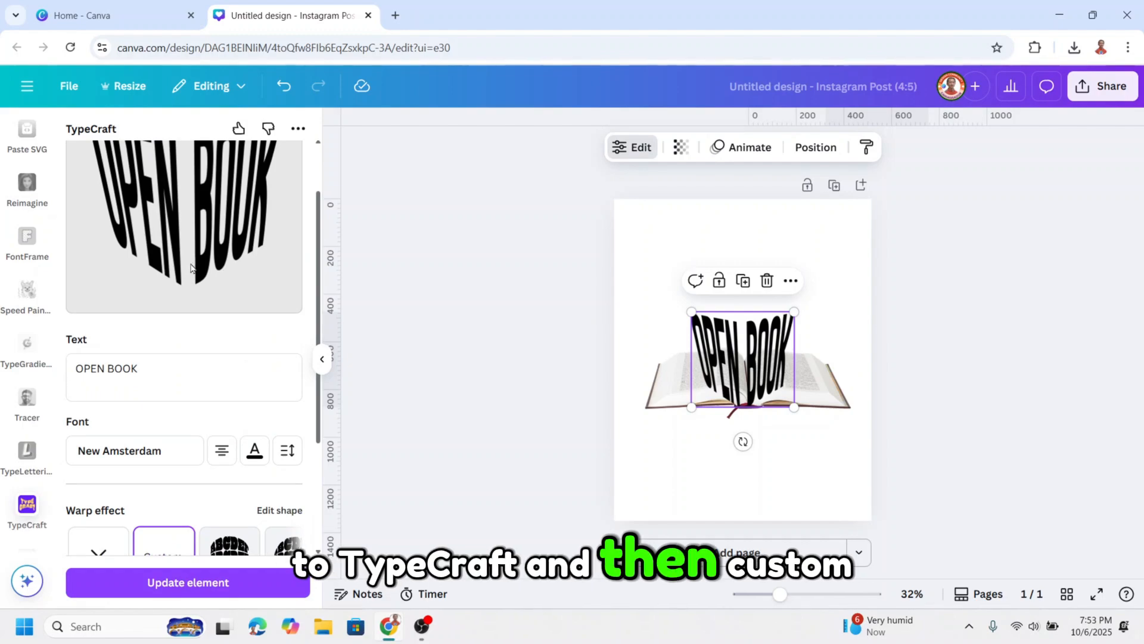
pyautogui.scroll(-3, 176, 330)
pyautogui.click(156, 415)
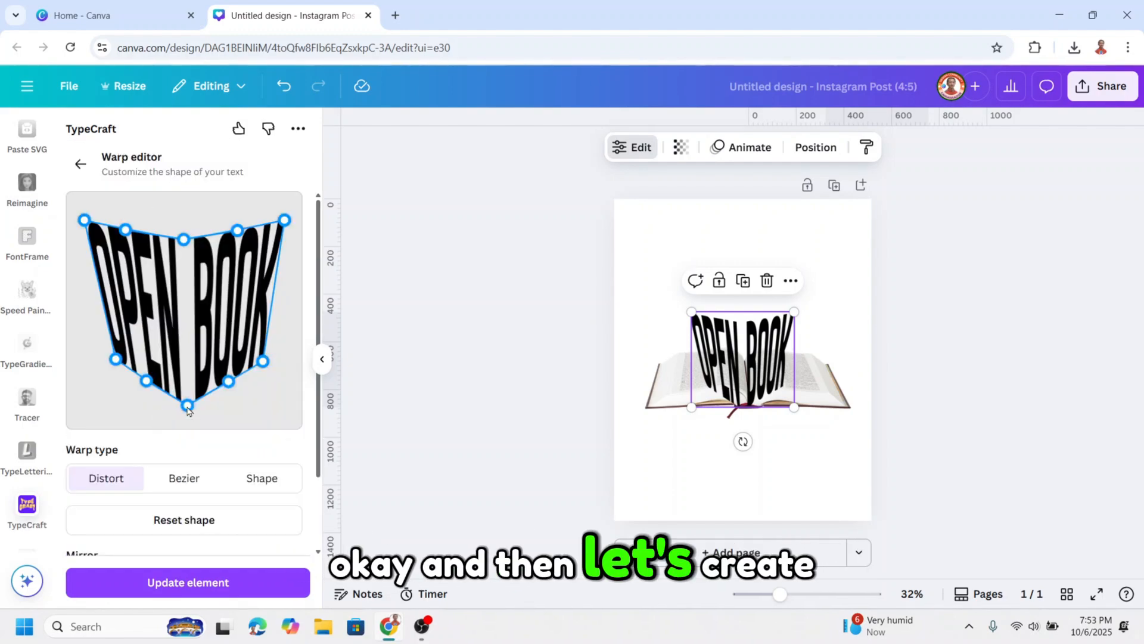
pyautogui.moveTo(187, 406); pyautogui.dragTo(187, 382)
pyautogui.moveTo(116, 359); pyautogui.dragTo(84, 369)
pyautogui.moveTo(266, 369); pyautogui.dragTo(292, 372)
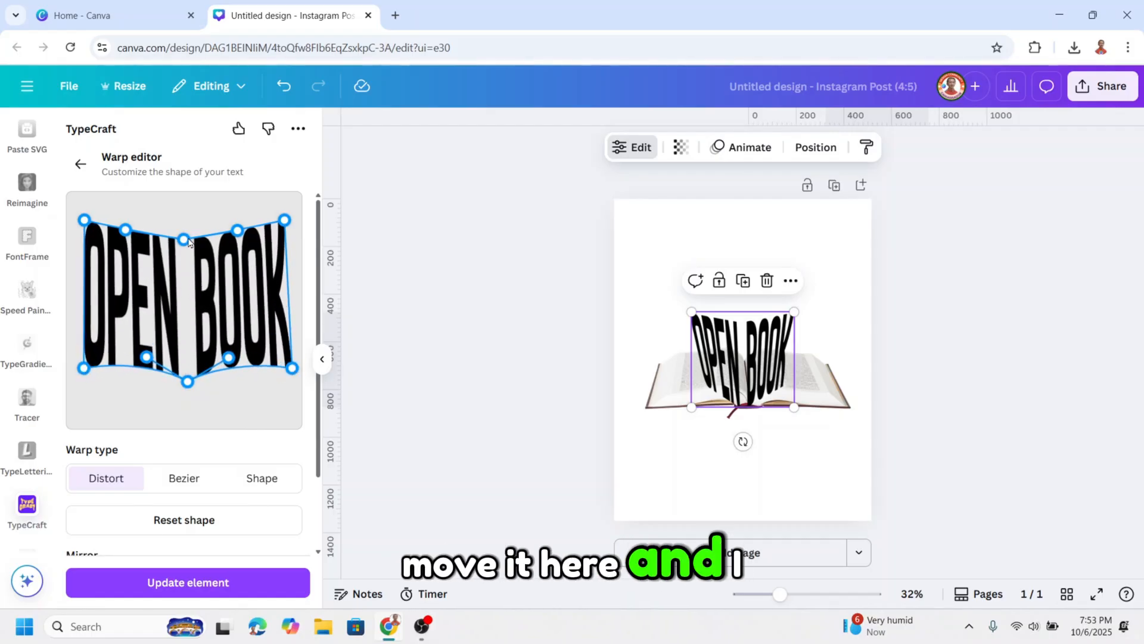
# - Lower the warp's top center and top corner points to flatten the text, update it, and position it over the book
pyautogui.moveTo(185, 241); pyautogui.dragTo(183, 292)
pyautogui.moveTo(84, 220); pyautogui.dragTo(94, 297)
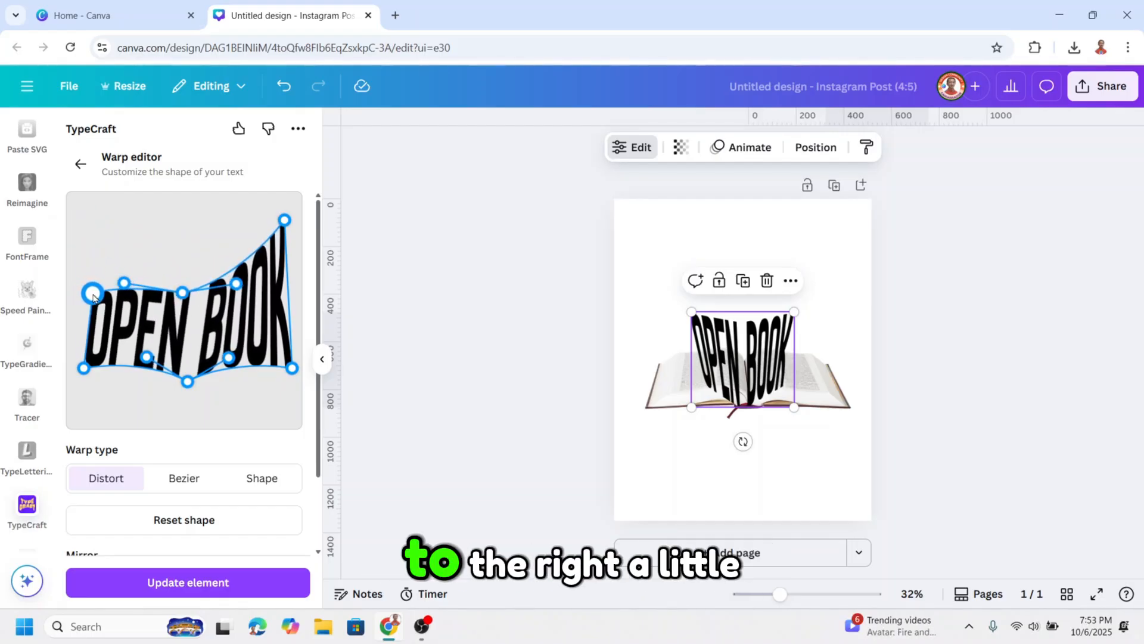
pyautogui.moveTo(284, 220); pyautogui.dragTo(278, 292)
pyautogui.moveTo(182, 297); pyautogui.dragTo(187, 303)
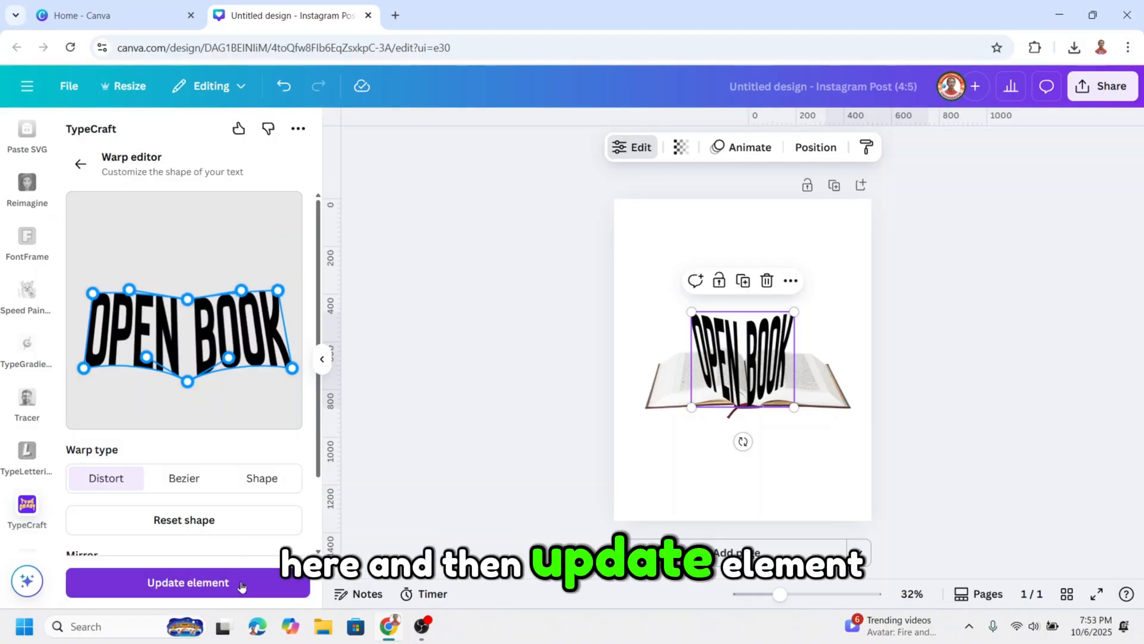
pyautogui.click(222, 583)
pyautogui.scroll(6, 741, 416)
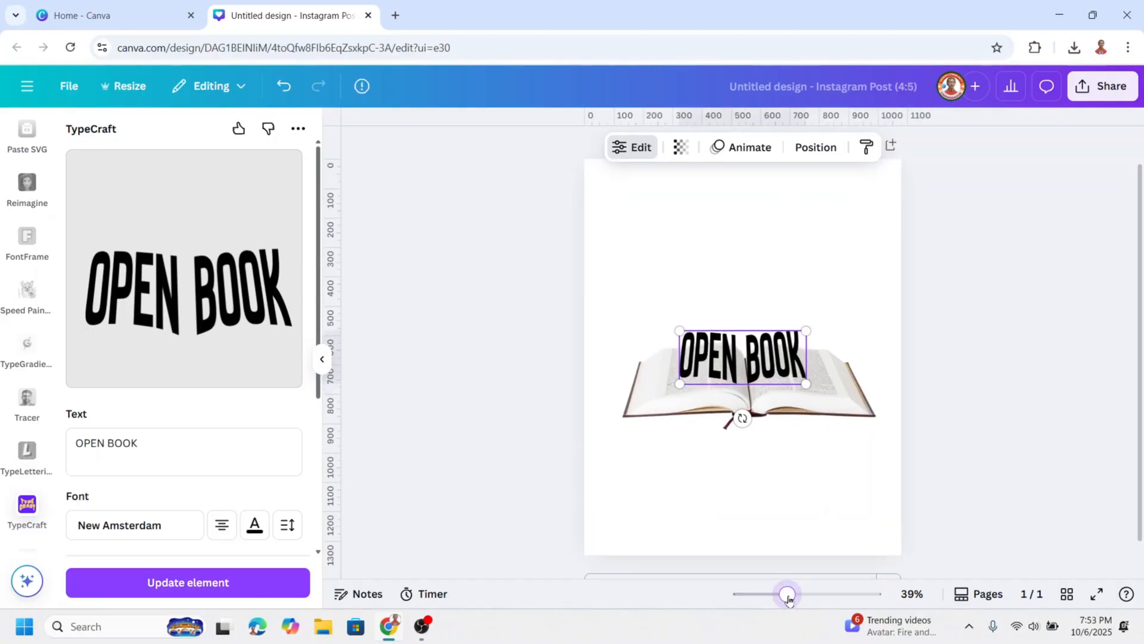
pyautogui.moveTo(754, 392); pyautogui.dragTo(756, 407)
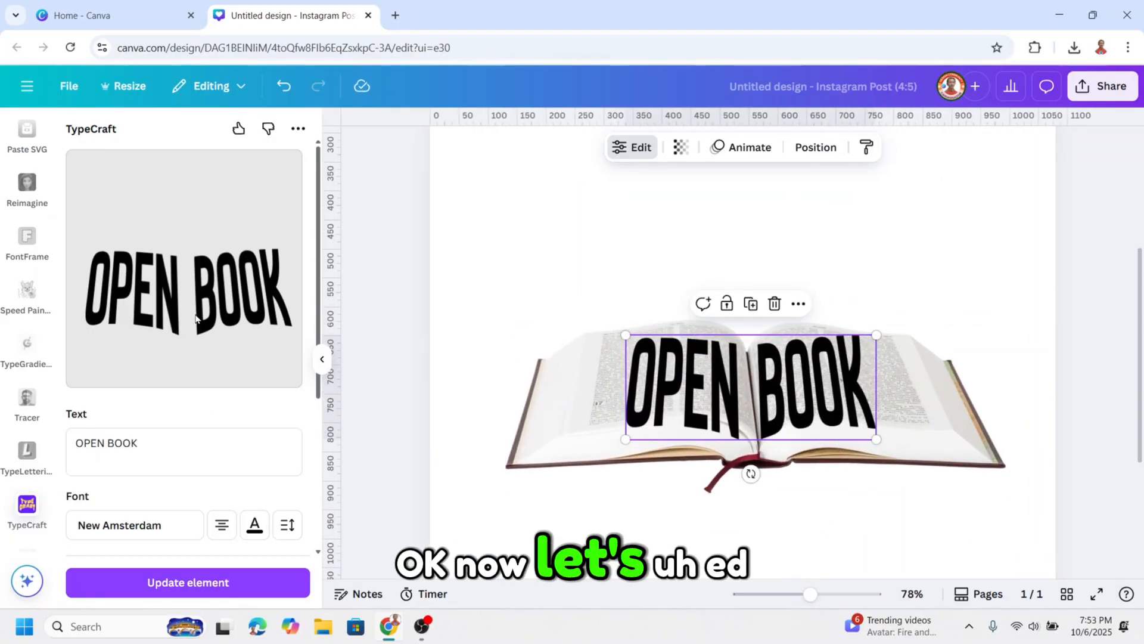
# - Reshape the warp's top edge into an arch over each word, update the text, and enlarge it across the book's pages
pyautogui.scroll(-2, 182, 520)
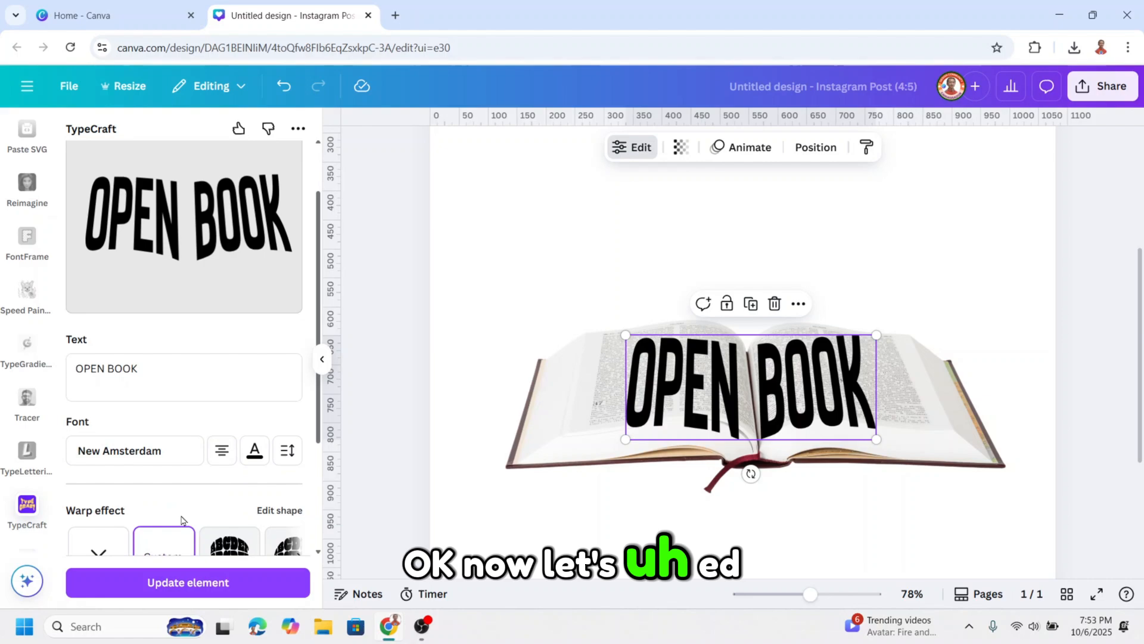
pyautogui.click(172, 550)
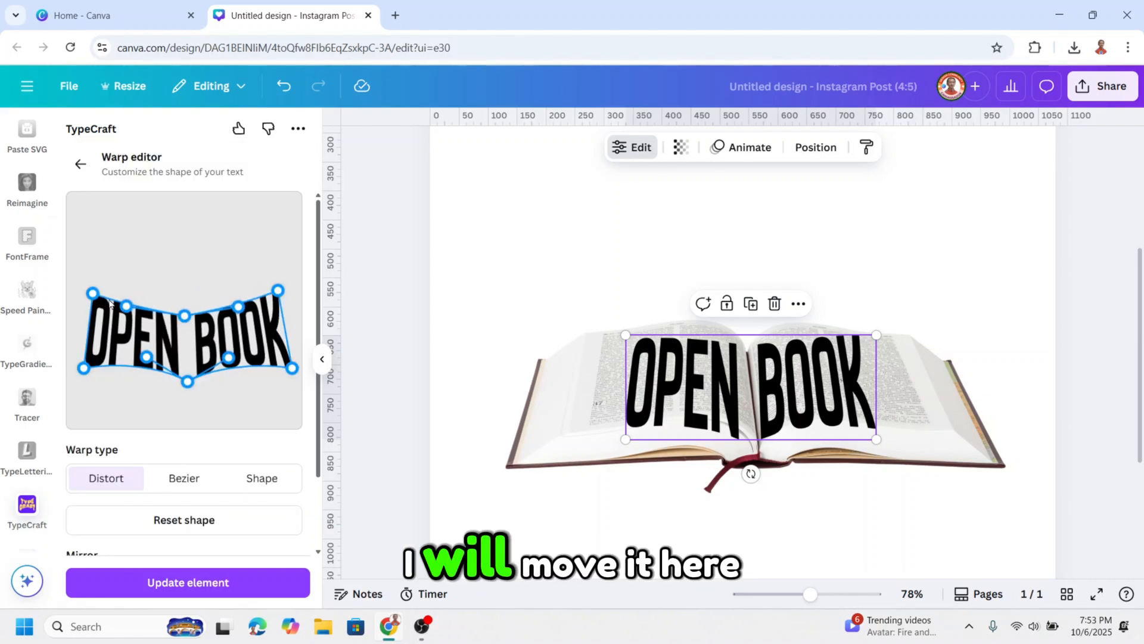
pyautogui.moveTo(98, 298); pyautogui.dragTo(99, 307)
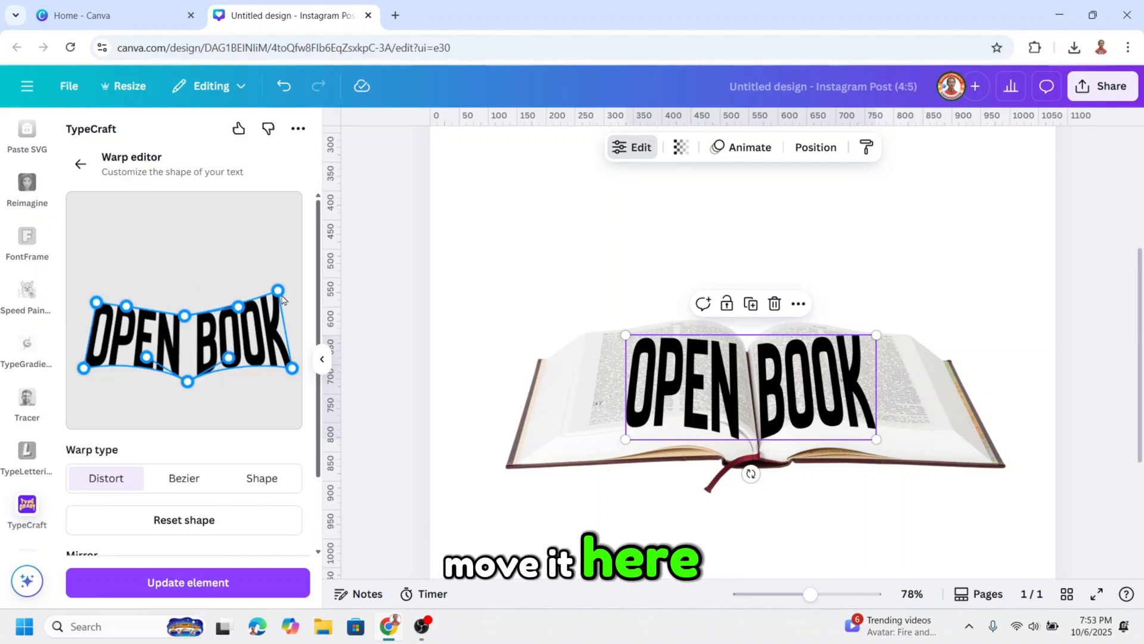
pyautogui.moveTo(281, 294); pyautogui.dragTo(240, 296)
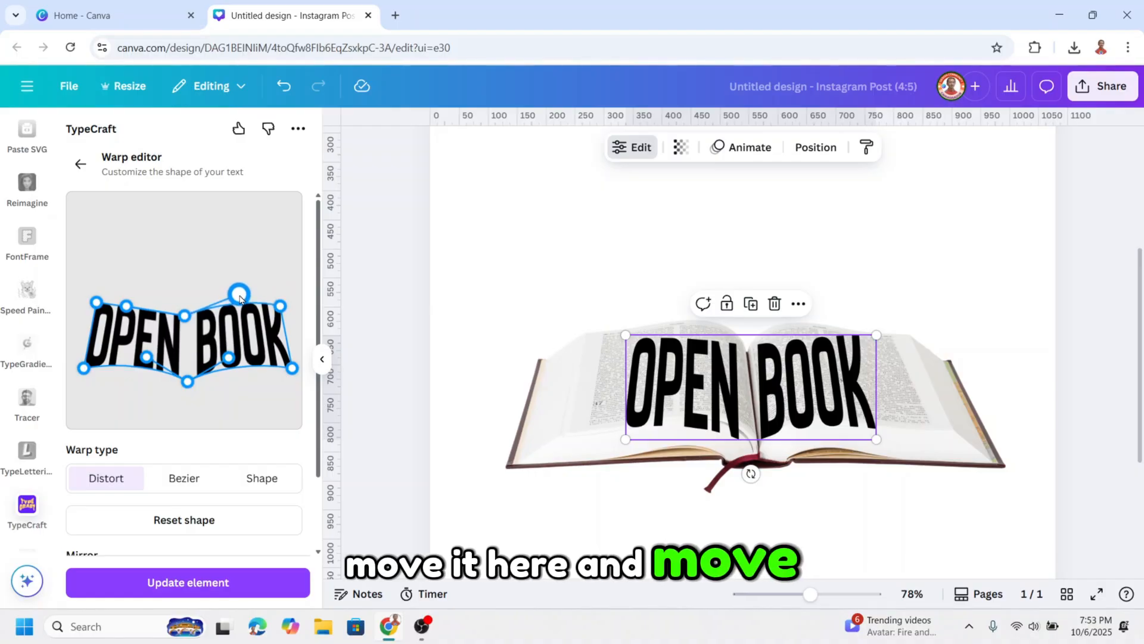
pyautogui.moveTo(126, 307); pyautogui.dragTo(141, 296)
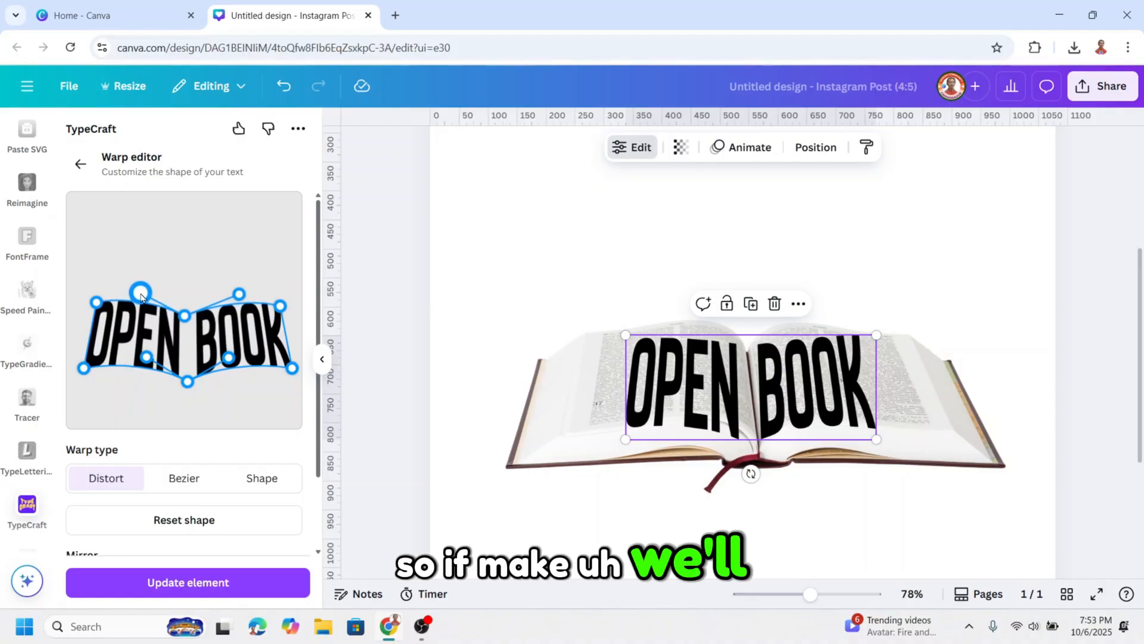
pyautogui.click(244, 585)
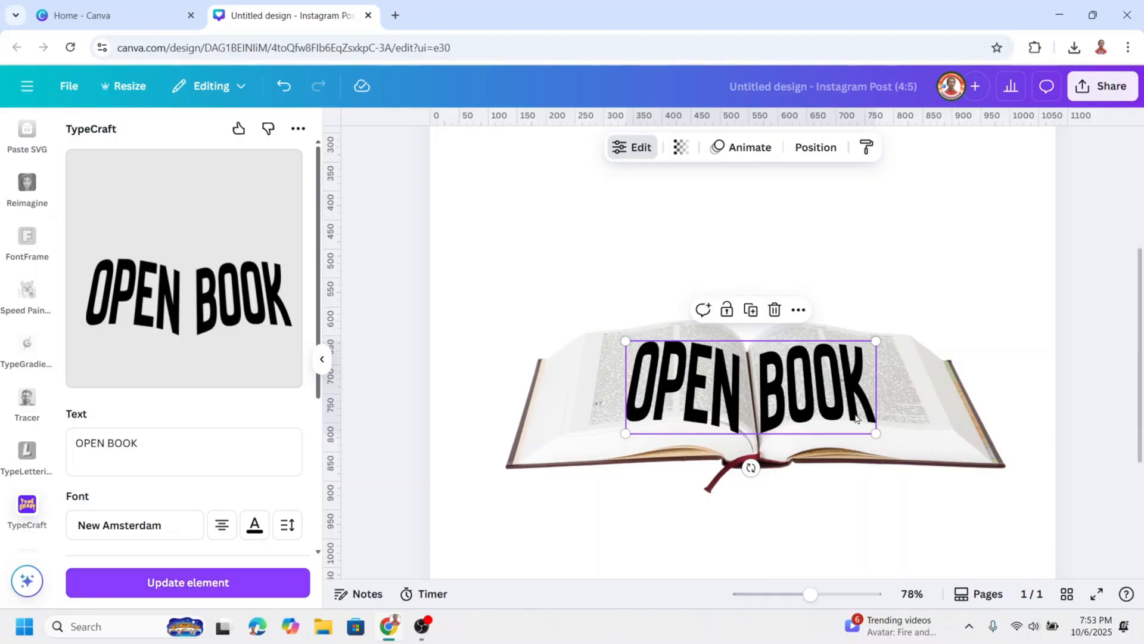
pyautogui.moveTo(876, 340); pyautogui.dragTo(940, 315)
pyautogui.moveTo(621, 316); pyautogui.dragTo(570, 297)
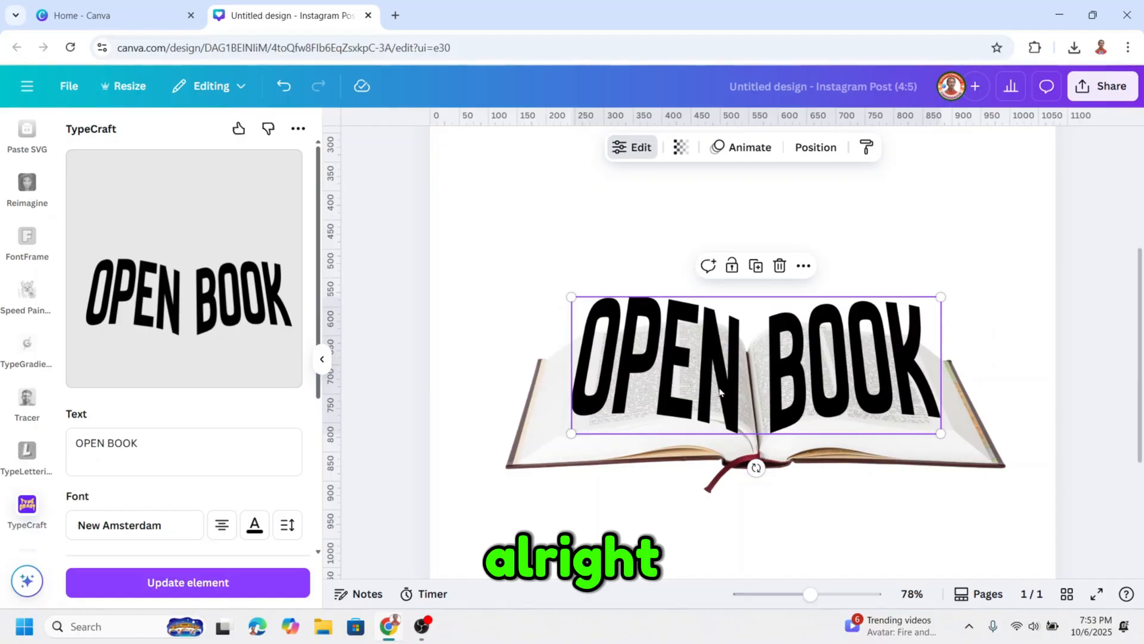
# - Lower the warp's two top corner points slightly, update the text on the page, and select it
pyautogui.scroll(-3, 173, 453)
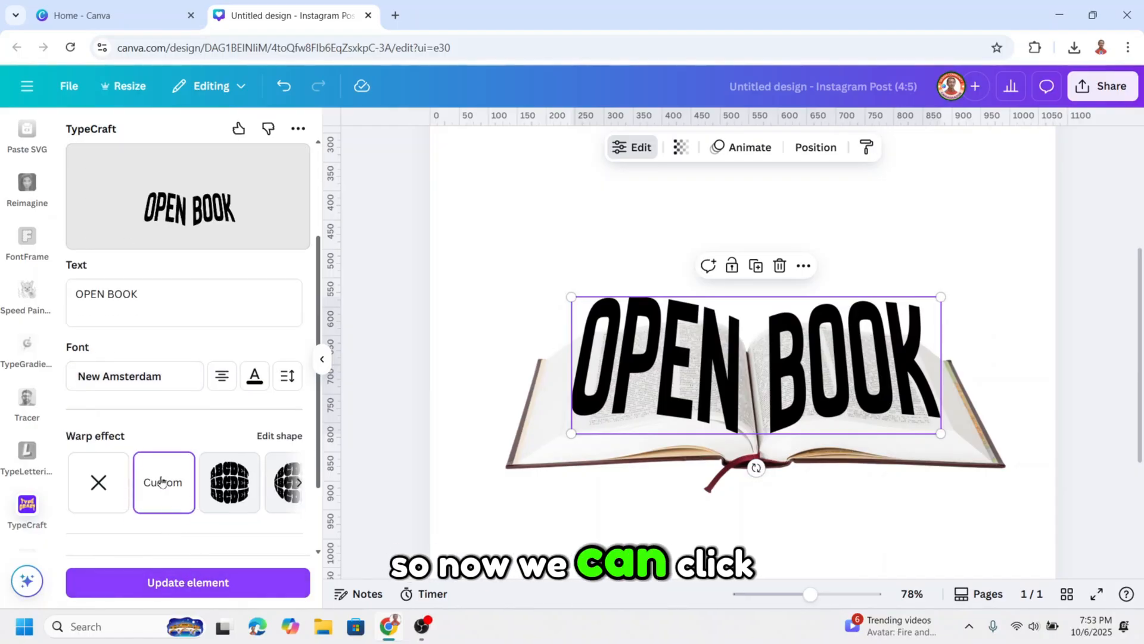
pyautogui.click(166, 481)
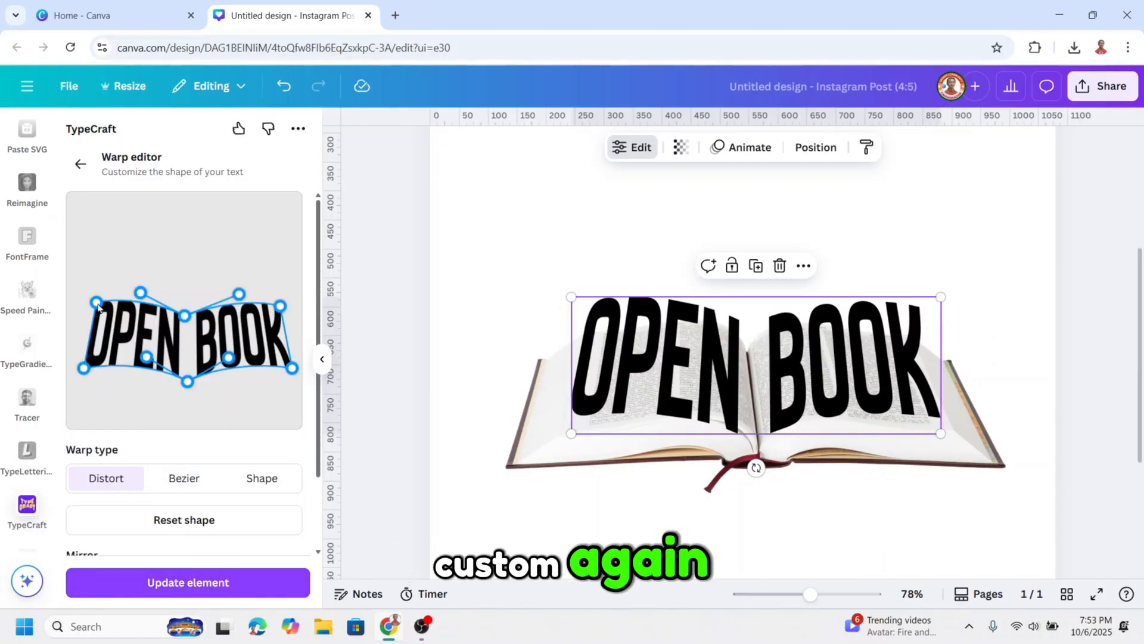
pyautogui.moveTo(97, 305); pyautogui.dragTo(95, 312)
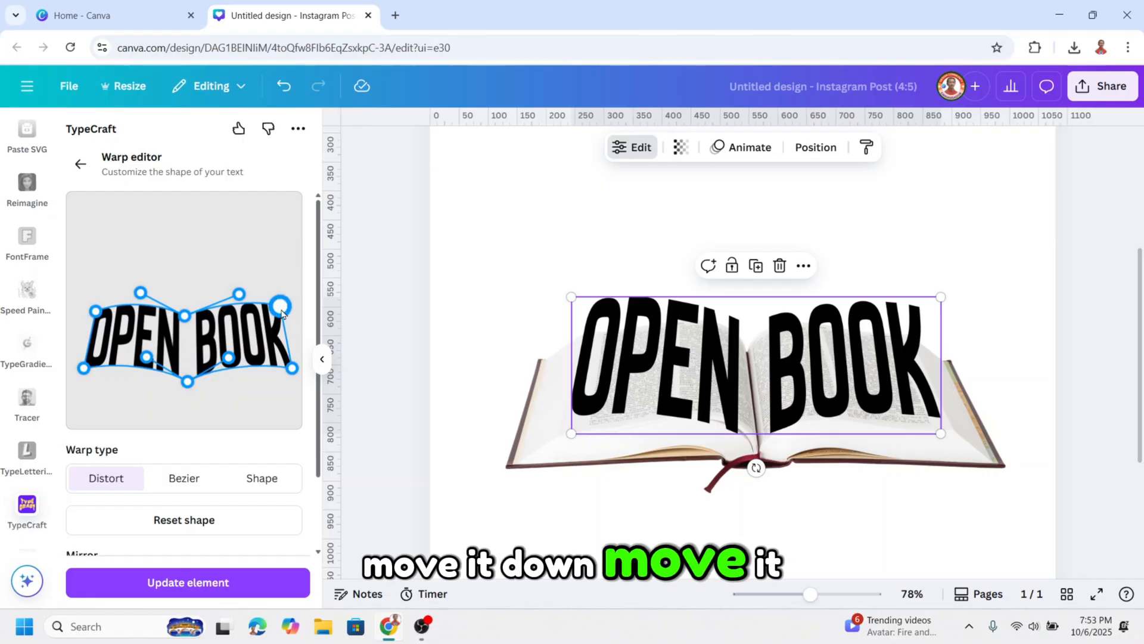
pyautogui.moveTo(282, 312); pyautogui.dragTo(283, 318)
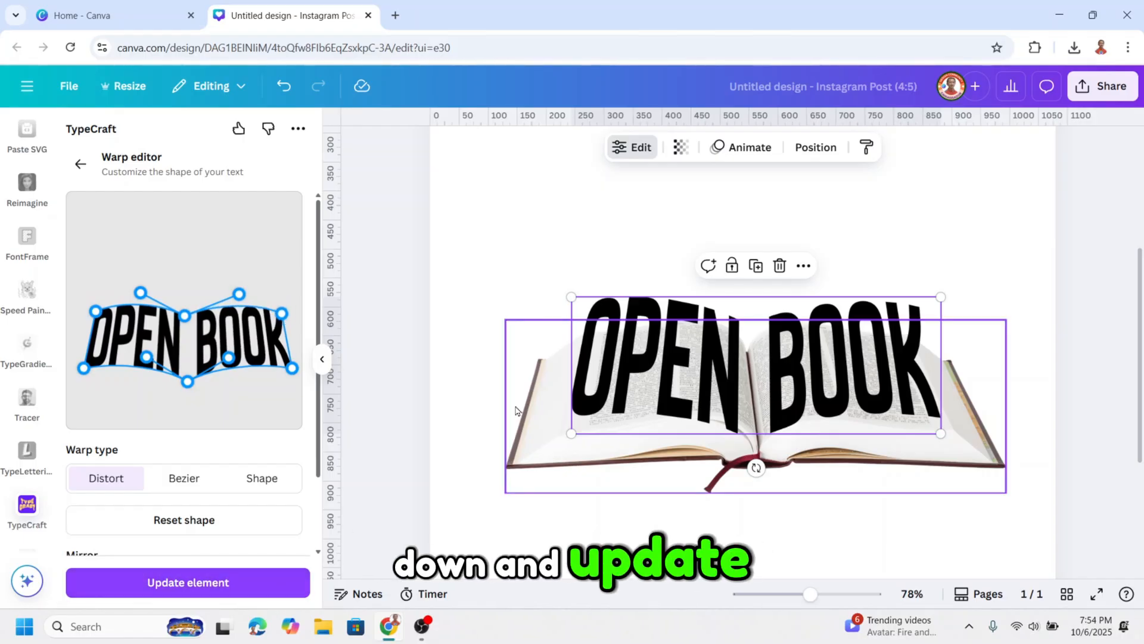
pyautogui.click(890, 239)
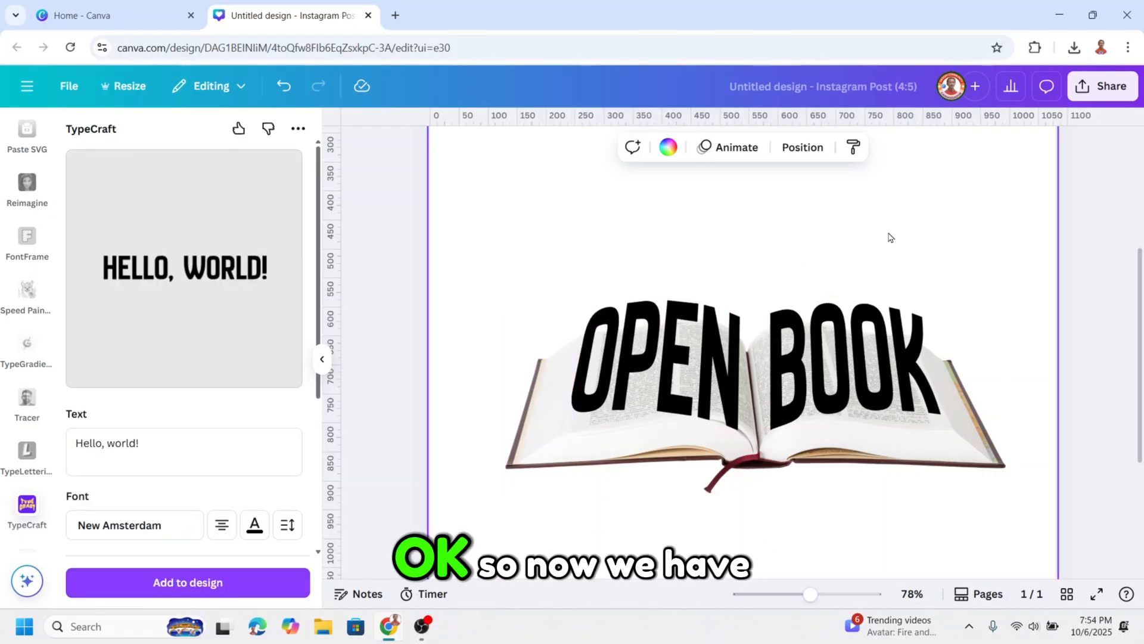
pyautogui.click(802, 365)
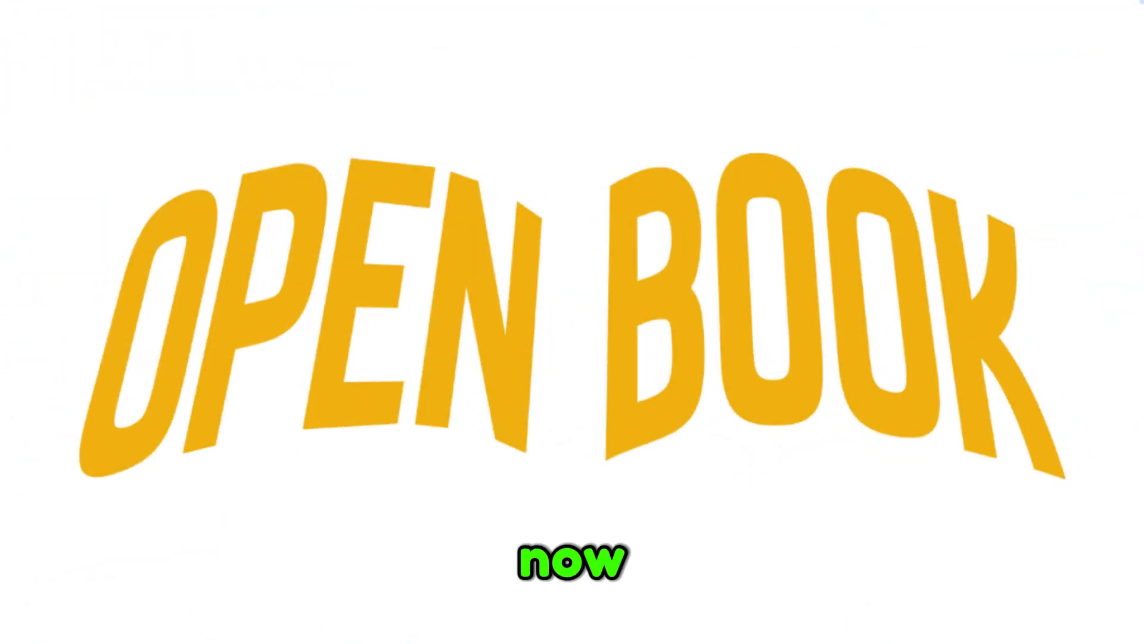